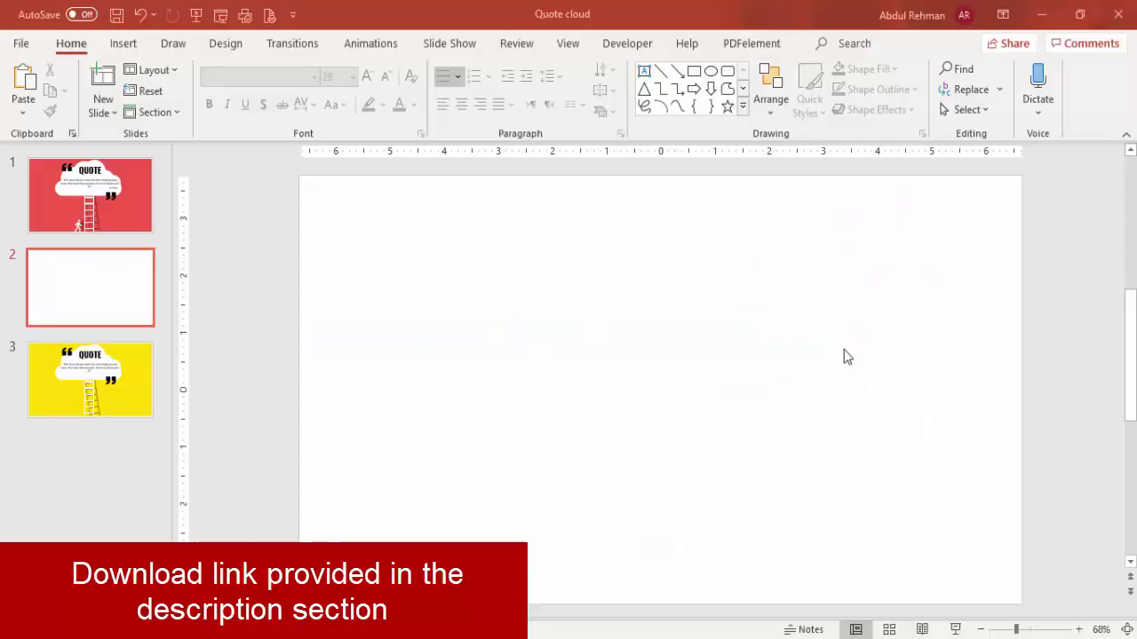
Draw a rounded rectangle mid-slide and round its corners fully into a pill shape
left_click(124, 45)
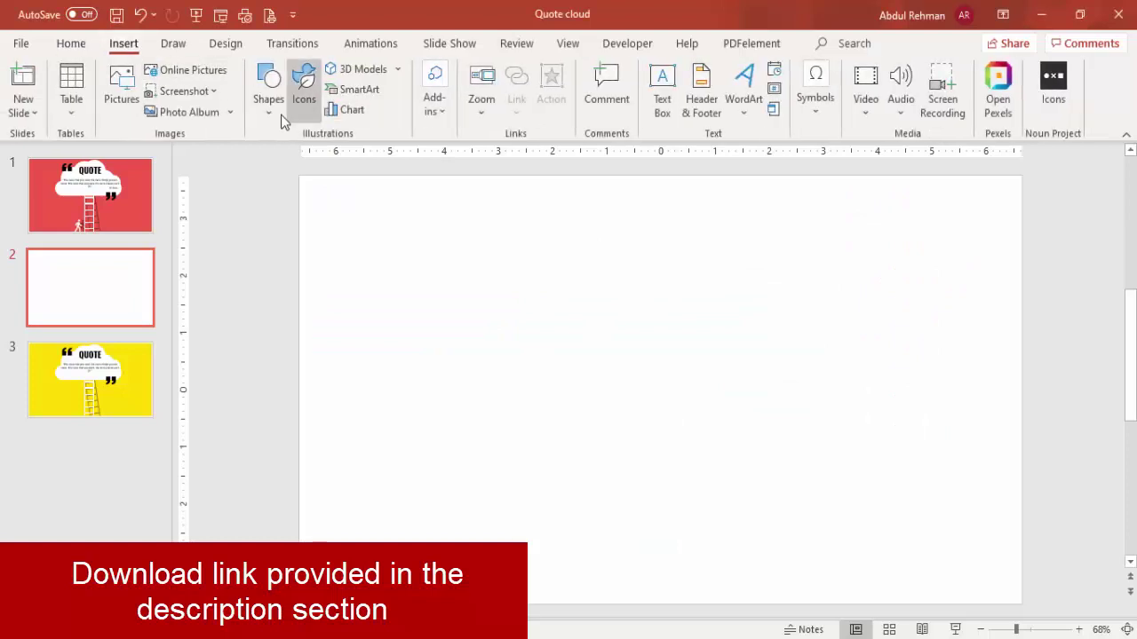
left_click(276, 116)
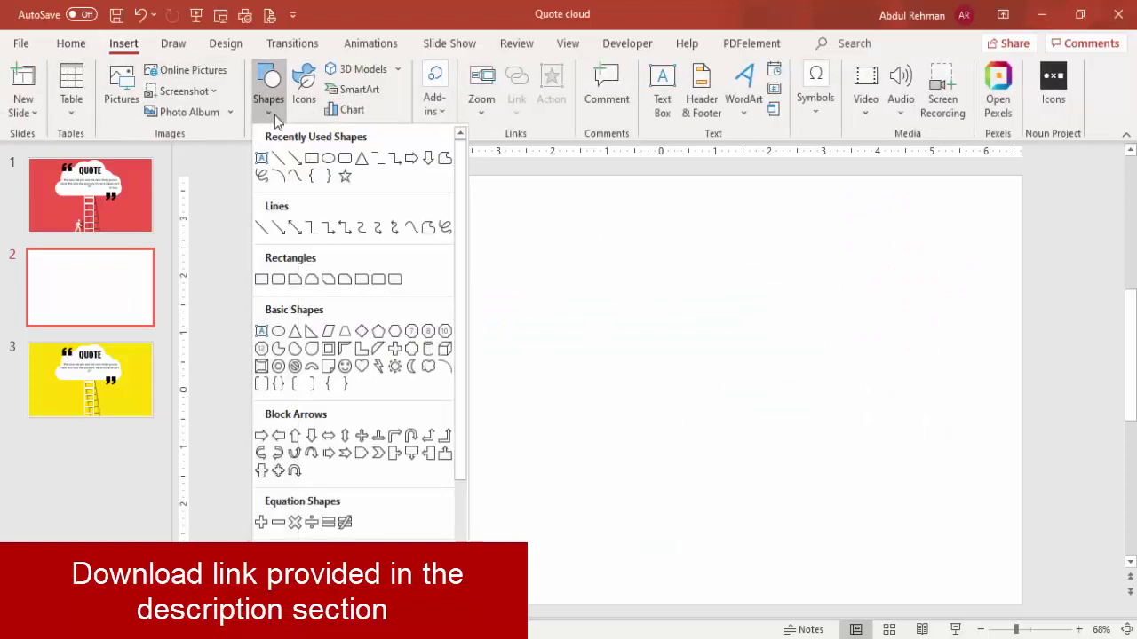
left_click(280, 285)
left_click_drag(489, 275, 805, 347)
left_click_drag(588, 300, 588, 337)
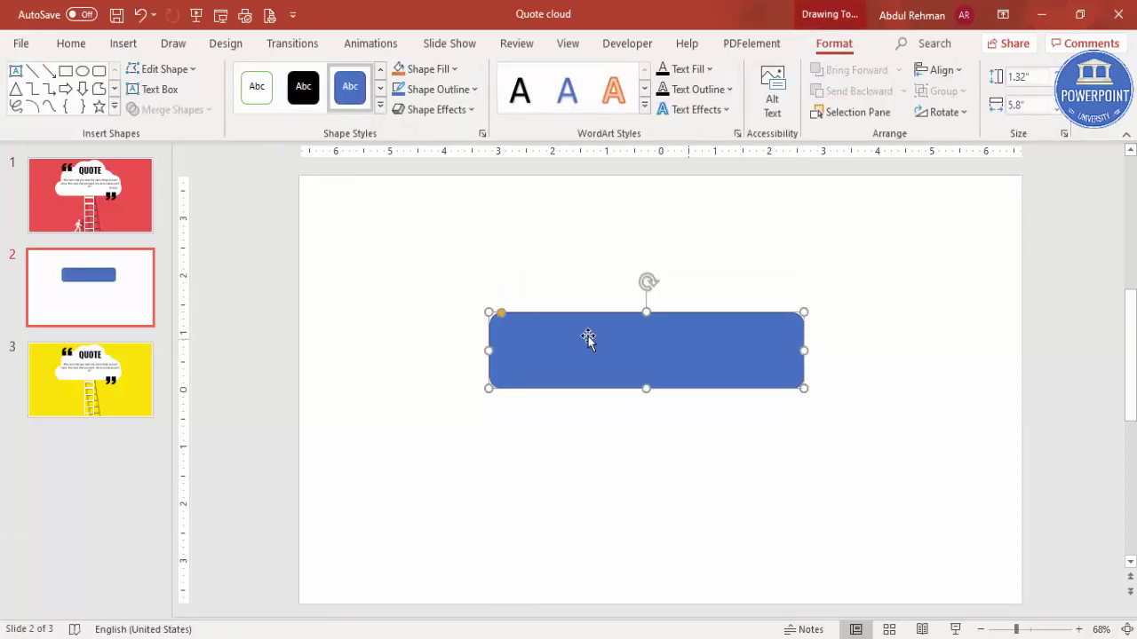
left_click_drag(501, 314, 565, 324)
Widen the pill to 6.19", center it horizontally, and remove its outline
left_click_drag(488, 349, 467, 350)
left_click_drag(556, 353, 582, 346)
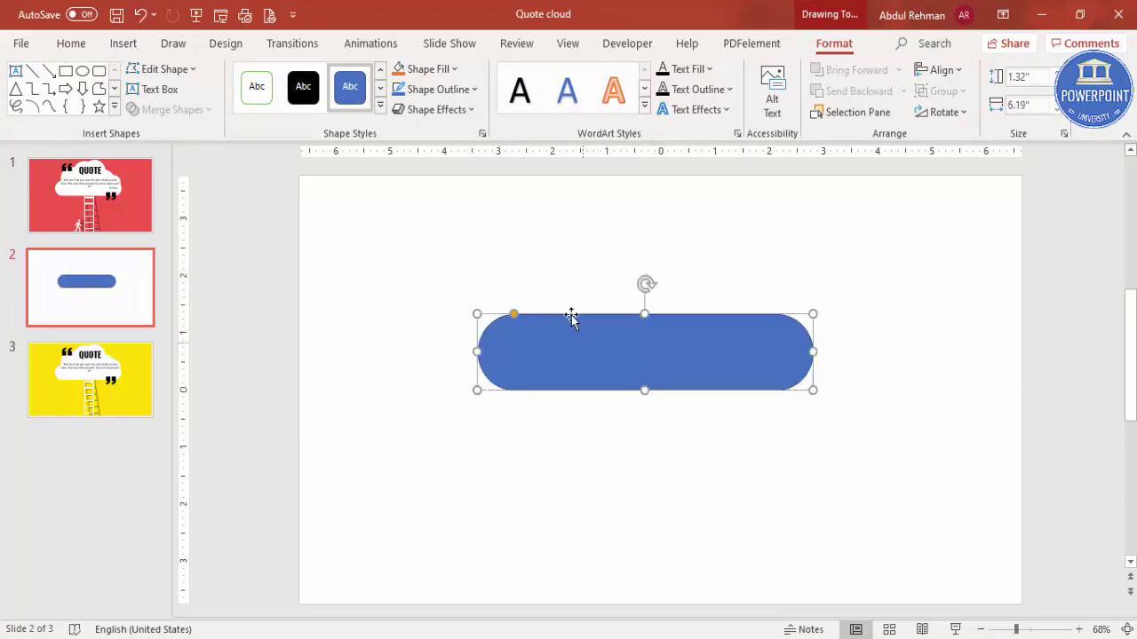
left_click(476, 88)
left_click(458, 331)
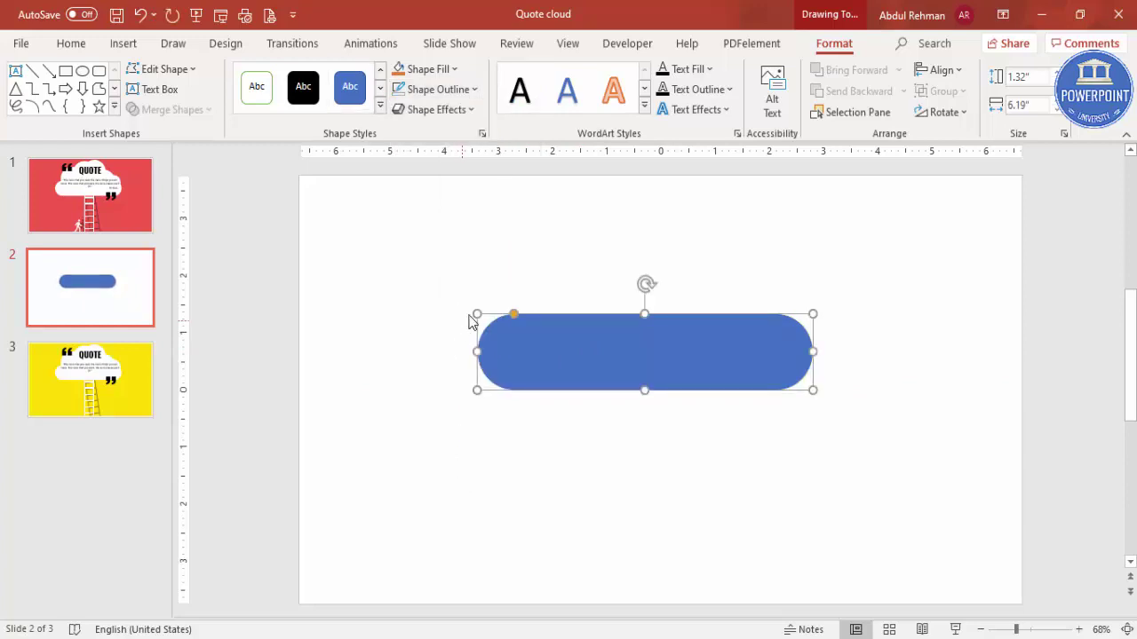
left_click(387, 234)
left_click(123, 43)
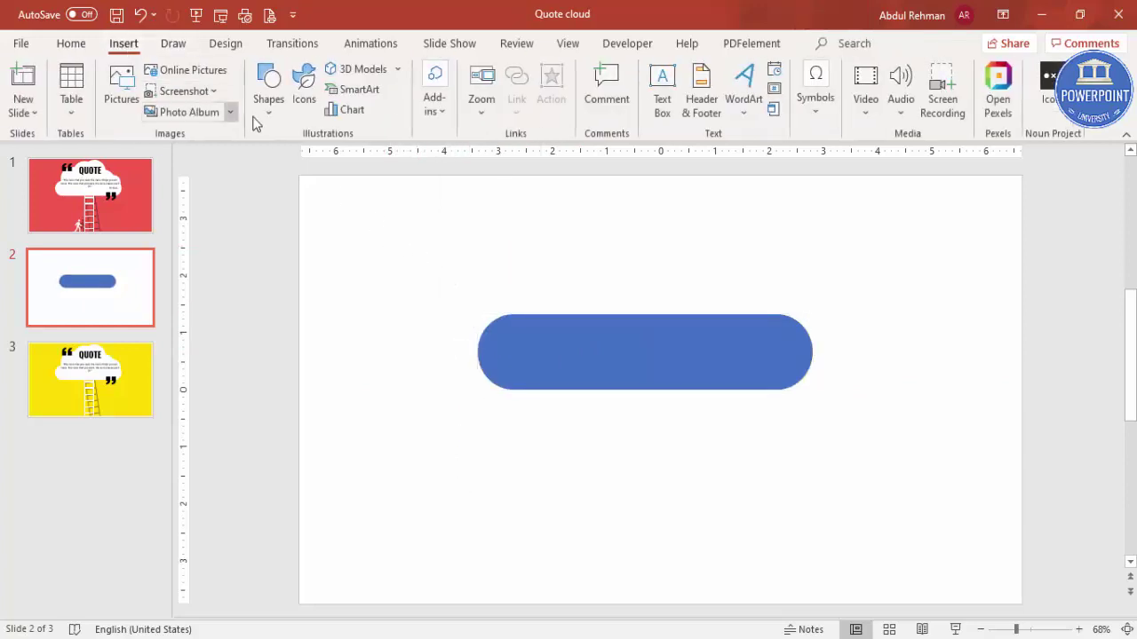
Draw a circle over the bar's left end and duplicate it into three overlapping circles
left_click(267, 106)
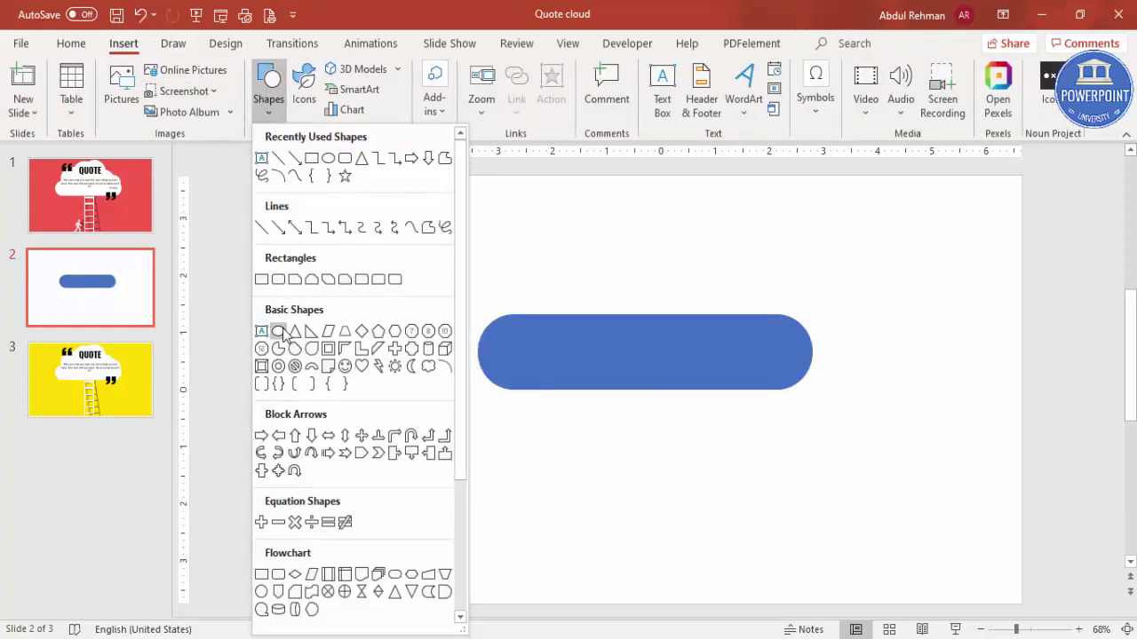
left_click(280, 333)
left_click_drag(489, 267, 586, 366)
left_click_drag(551, 288, 596, 246)
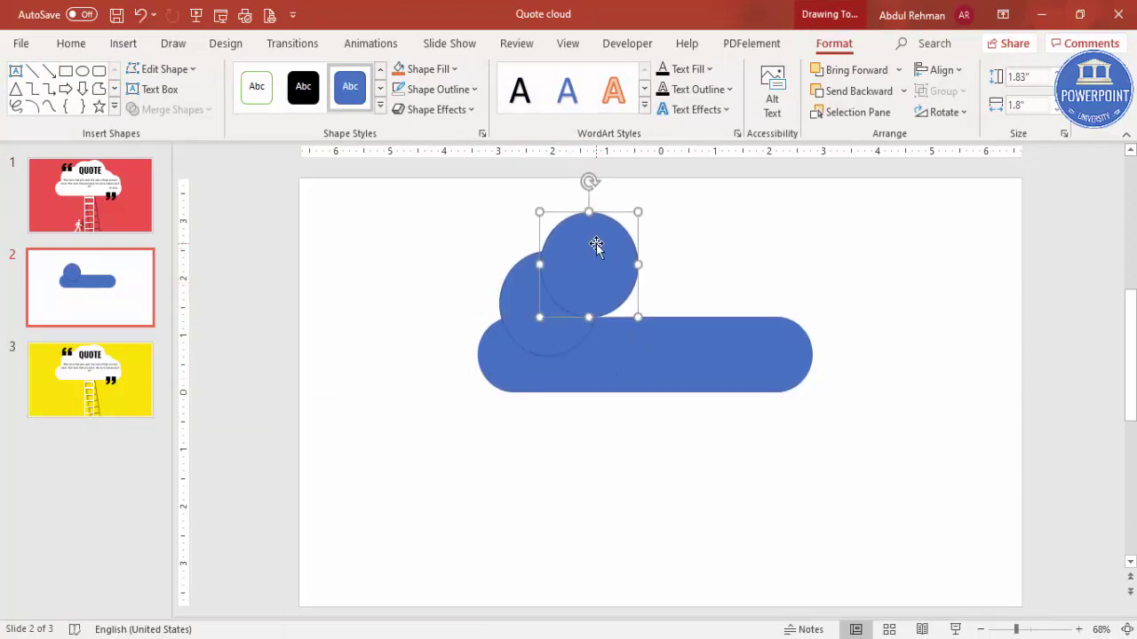
key("ctrl+d")
mouse_move(678, 278)
left_mouse_down()
mouse_move(708, 310)
mouse_move(660, 282)
mouse_move(658, 291)
mouse_move(691, 274)
left_mouse_up()
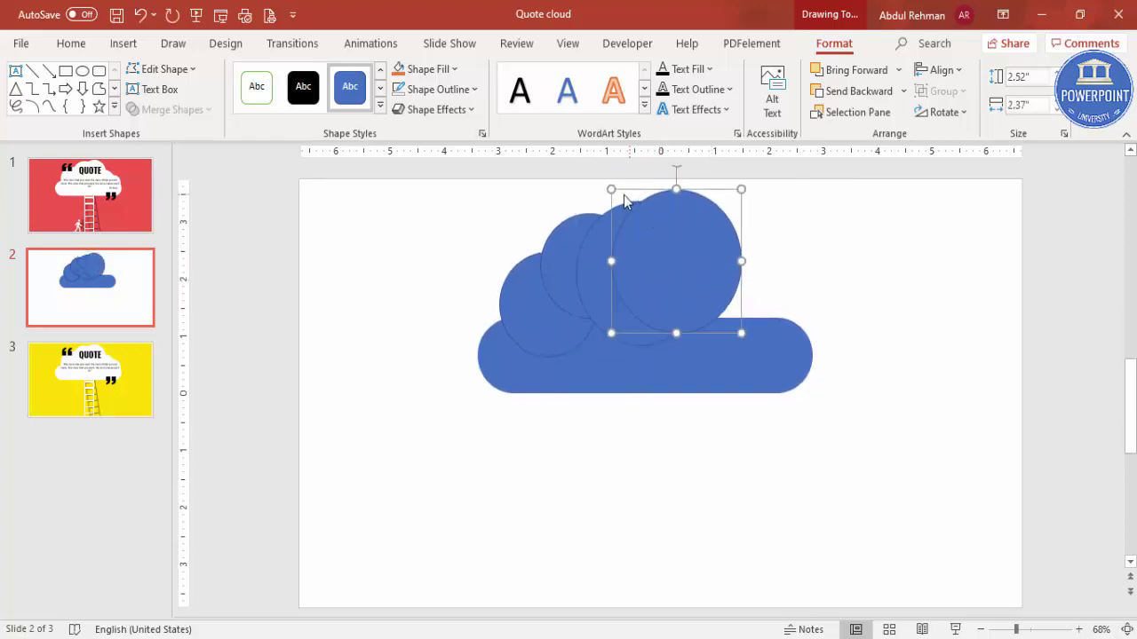
Resize and duplicate circles to complete a five-circle cloud outline, then marquee-select all parts
left_click_drag(611, 189, 648, 236)
left_click_drag(684, 284, 682, 290)
key("ctrl+d")
left_click_drag(752, 330, 750, 303)
left_click_drag(690, 281, 699, 277)
left_click_drag(779, 347, 771, 344)
left_click(855, 386)
left_click_drag(913, 462, 370, 160)
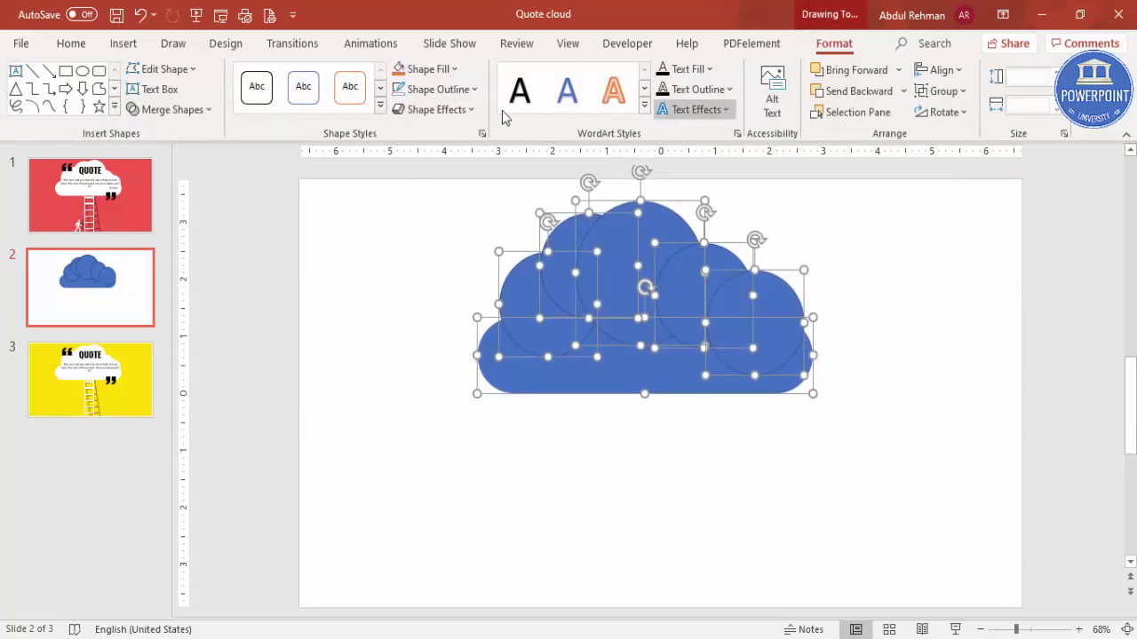
Remove all outlines, Union the circles and pill into a 3.36" by 6.19" cloud, and nudge it
left_click(438, 88)
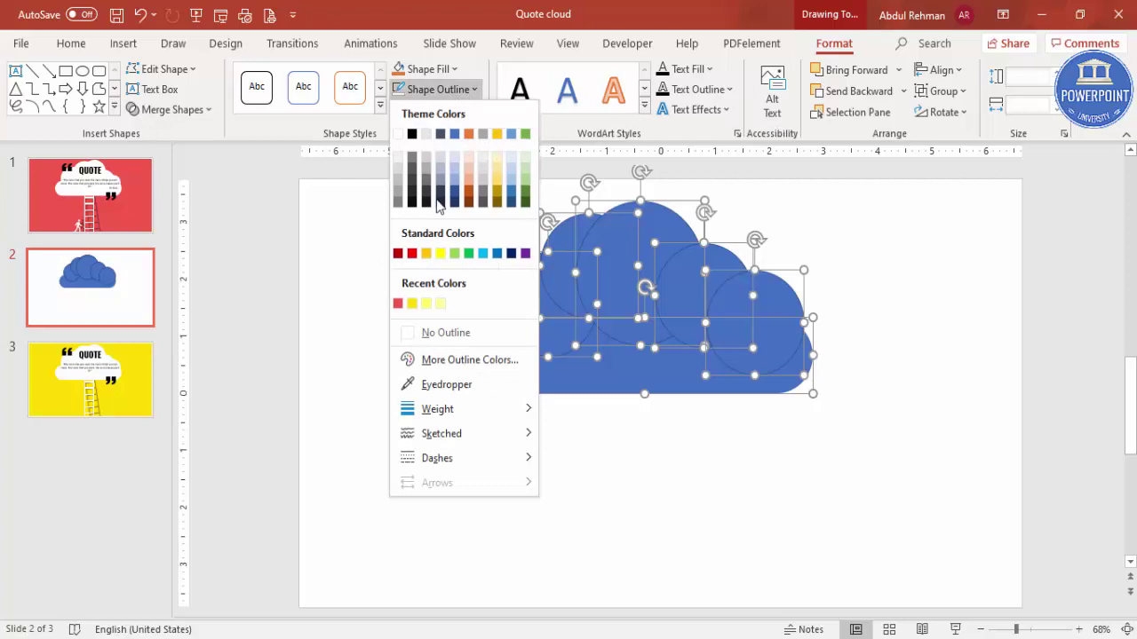
left_click(444, 333)
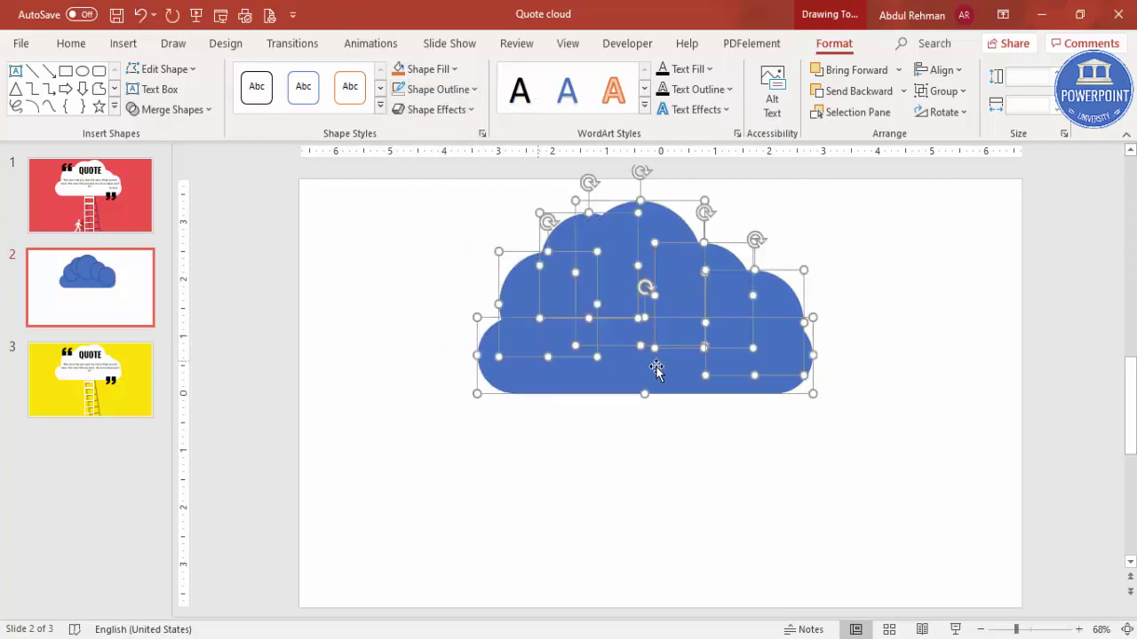
left_click(204, 112)
left_click(169, 134)
mouse_move(684, 335)
left_mouse_down()
mouse_move(713, 329)
mouse_move(675, 310)
mouse_move(691, 322)
left_mouse_up()
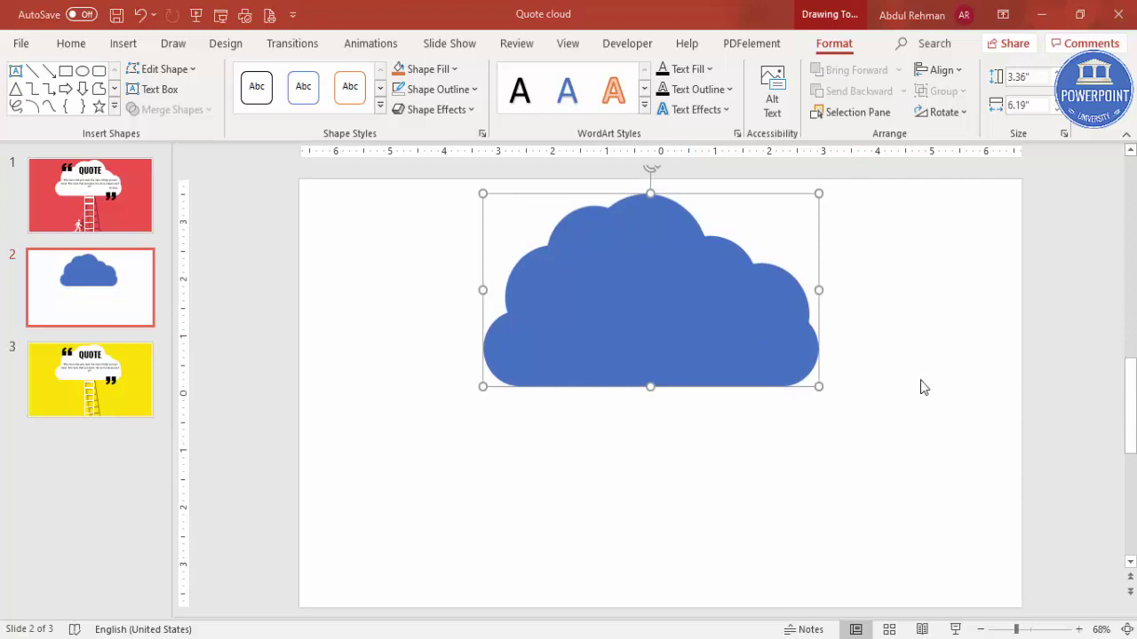
Set the slide background colour to red
right_click(854, 369)
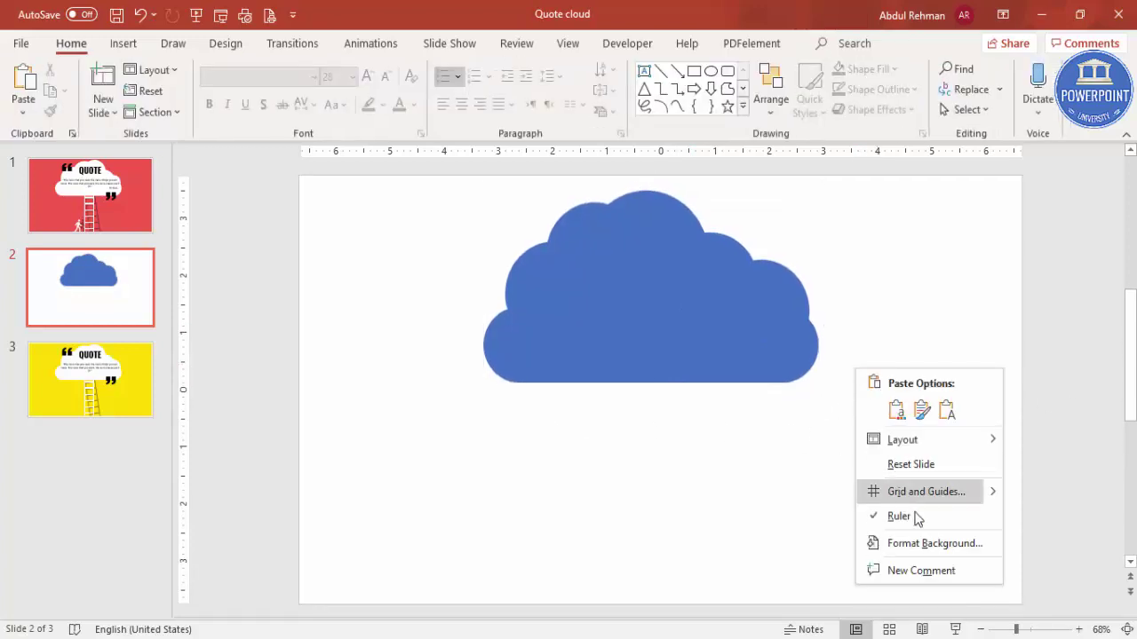
left_click(957, 556)
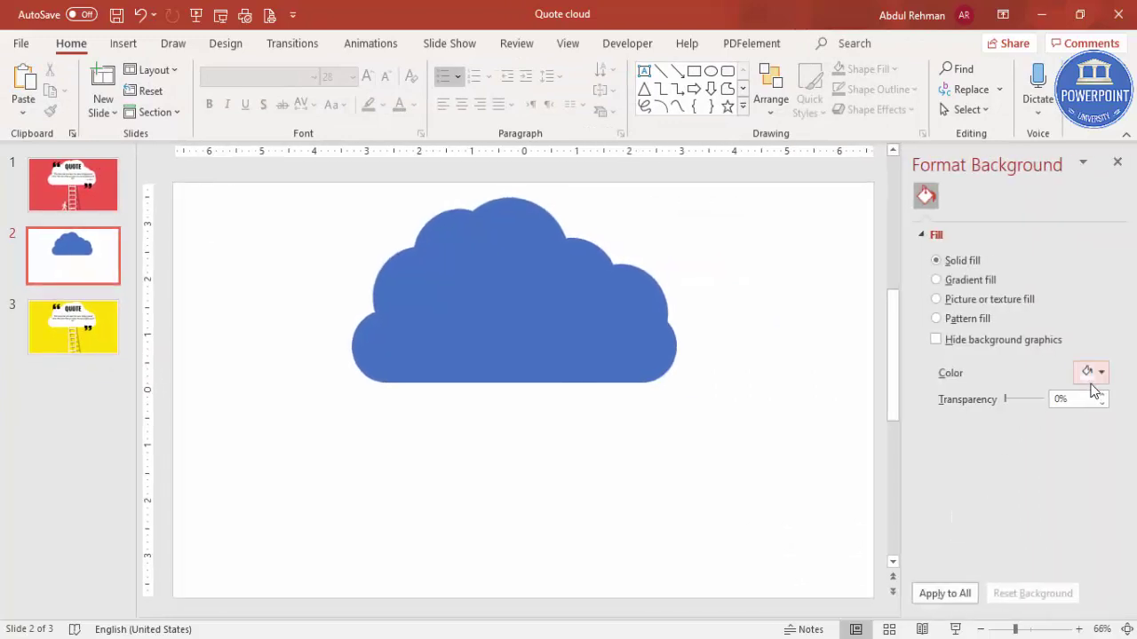
left_click(1085, 375)
left_click(999, 306)
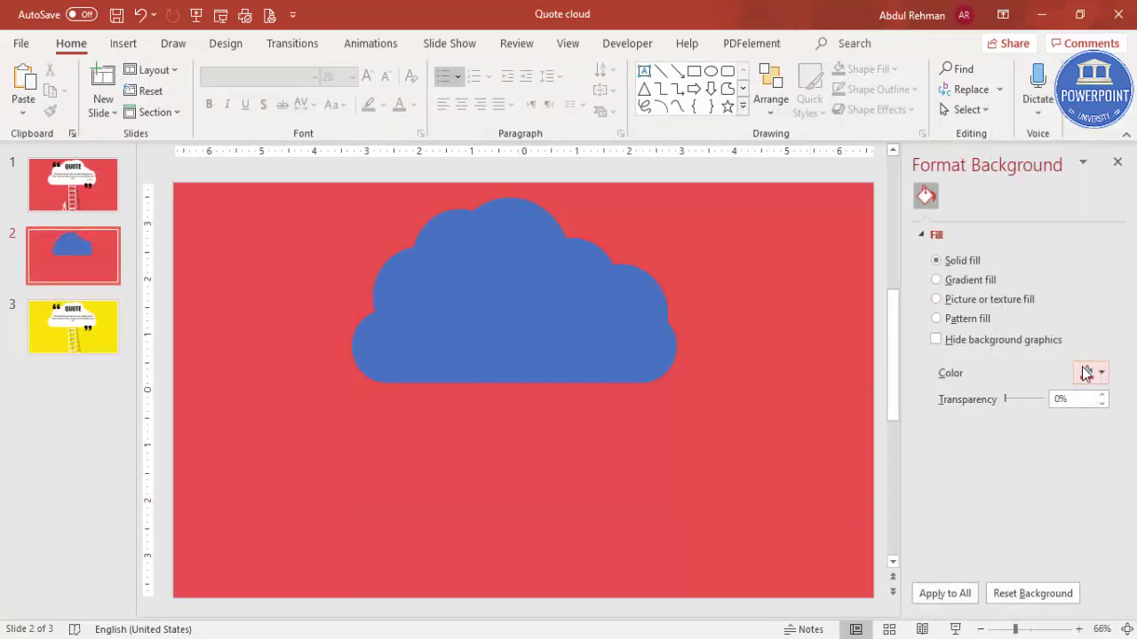
Fill the cloud shape with white
left_click(574, 333)
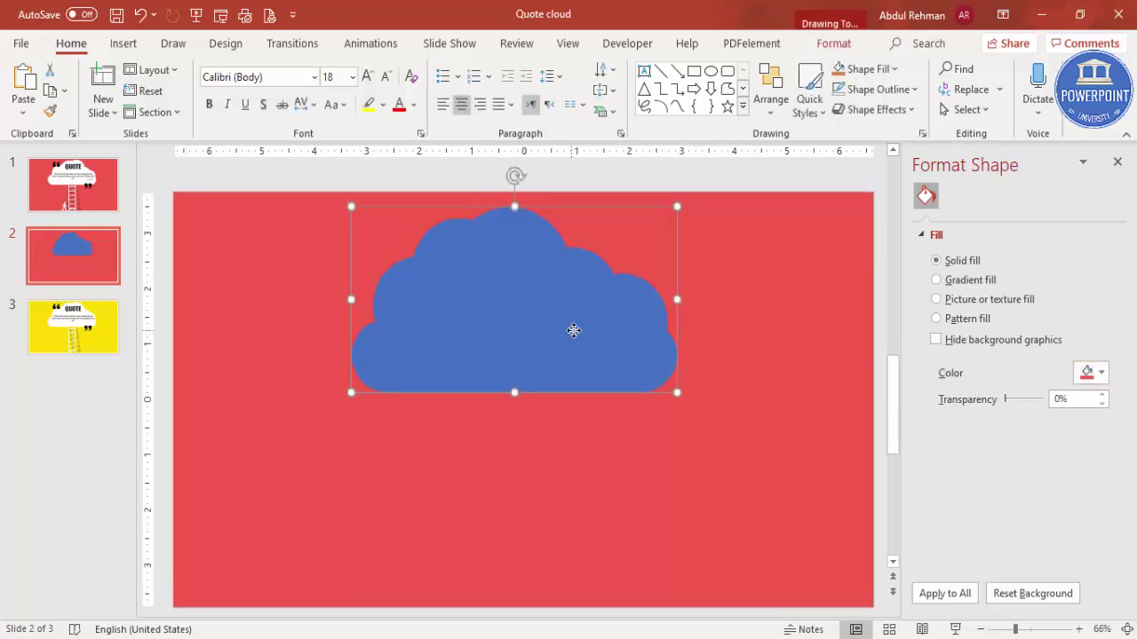
left_click(863, 69)
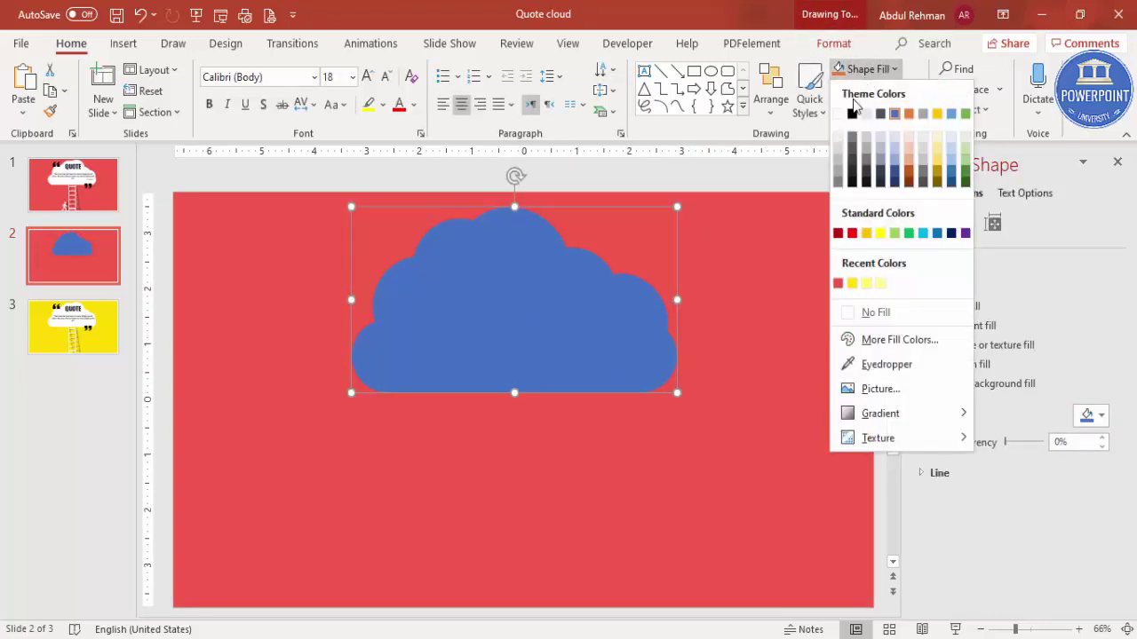
left_click(838, 113)
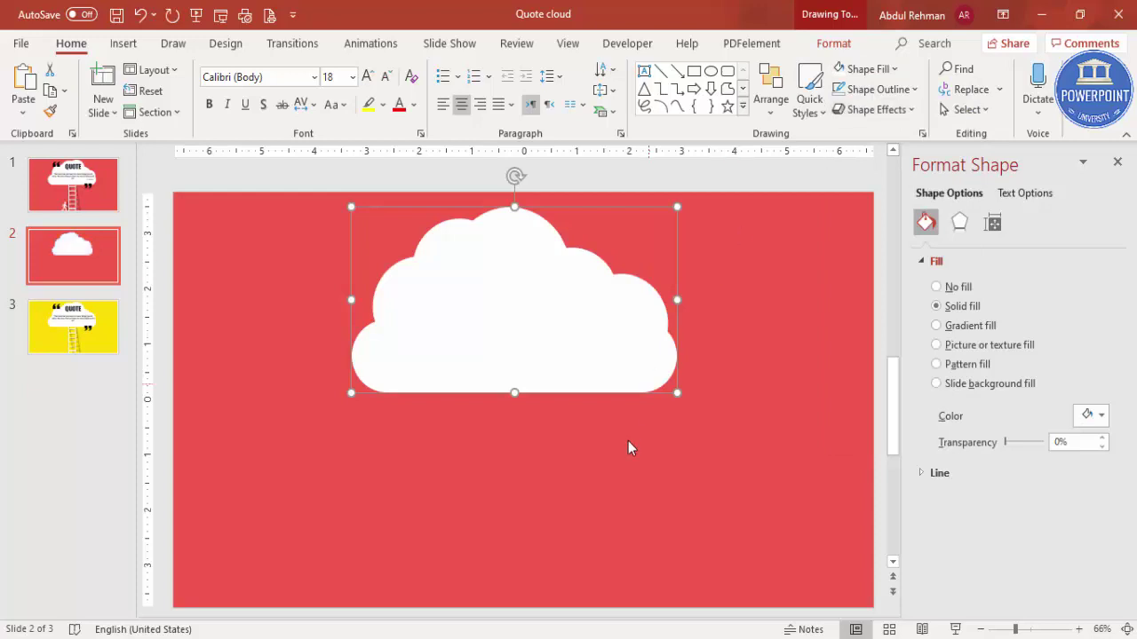
left_click(710, 427)
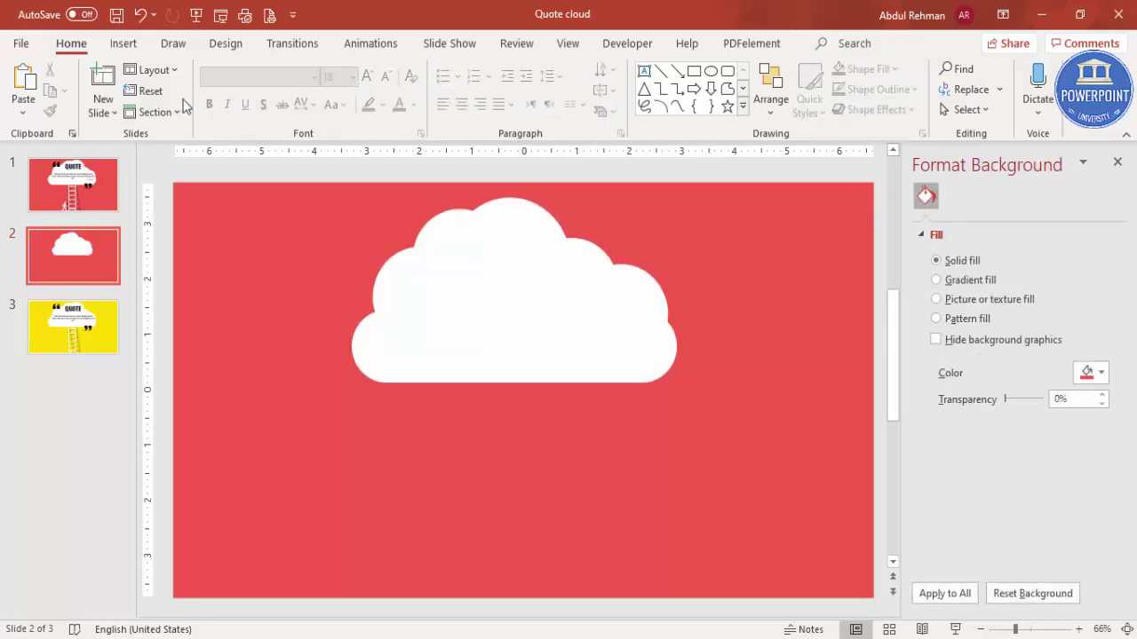
left_click(130, 52)
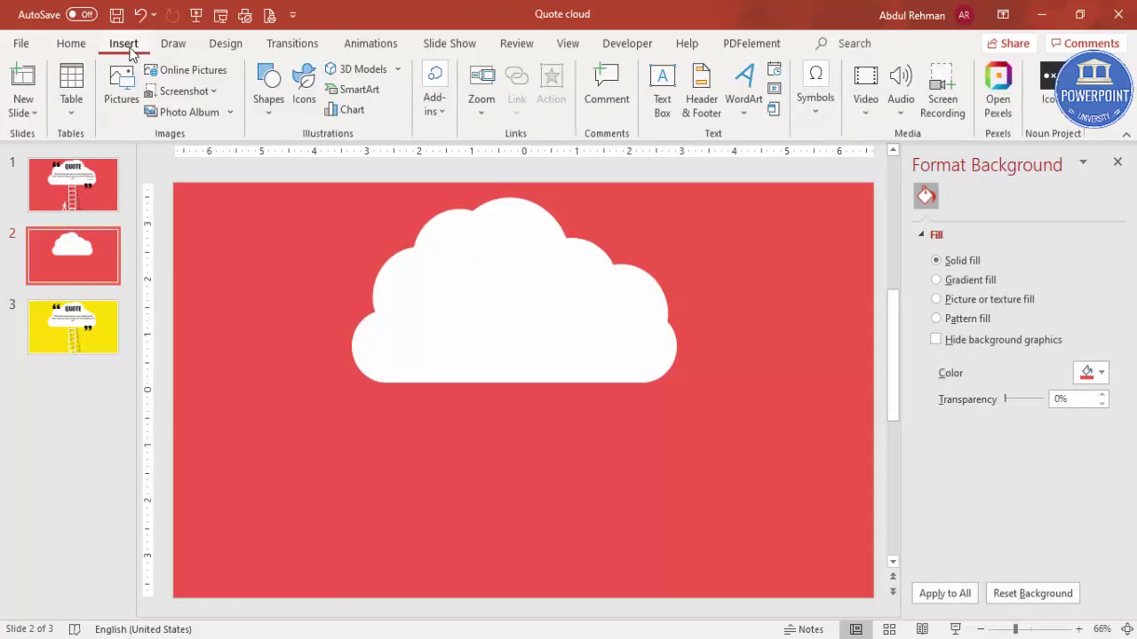
Draw a thin white, outline-free rectangle from the cloud's base to the slide bottom
left_click(269, 113)
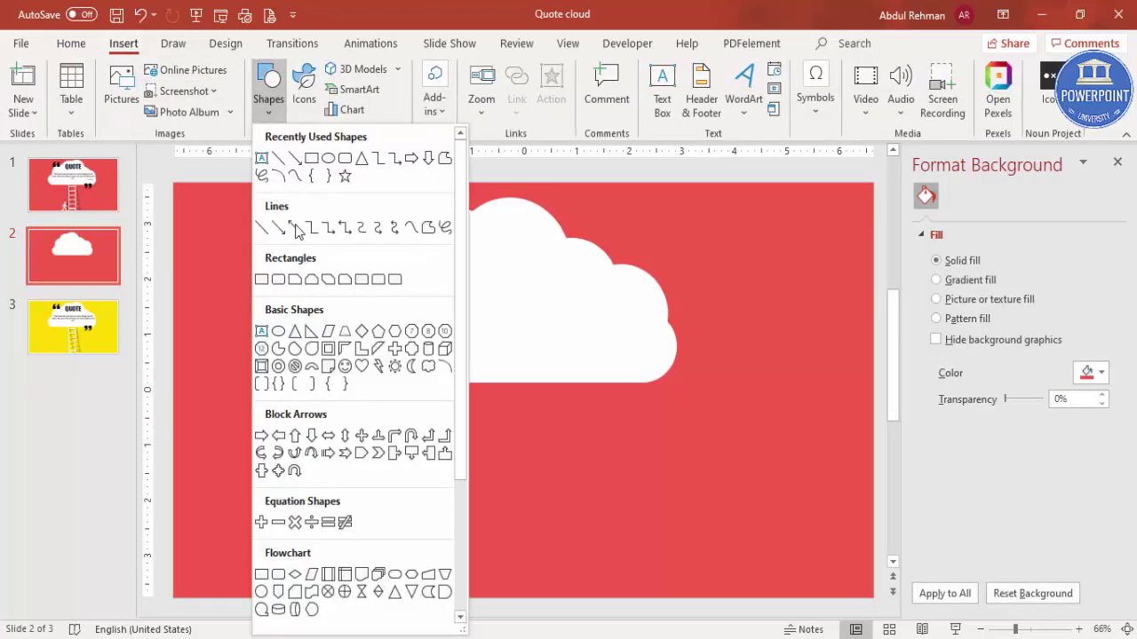
left_click(261, 280)
left_click_drag(514, 385, 509, 598)
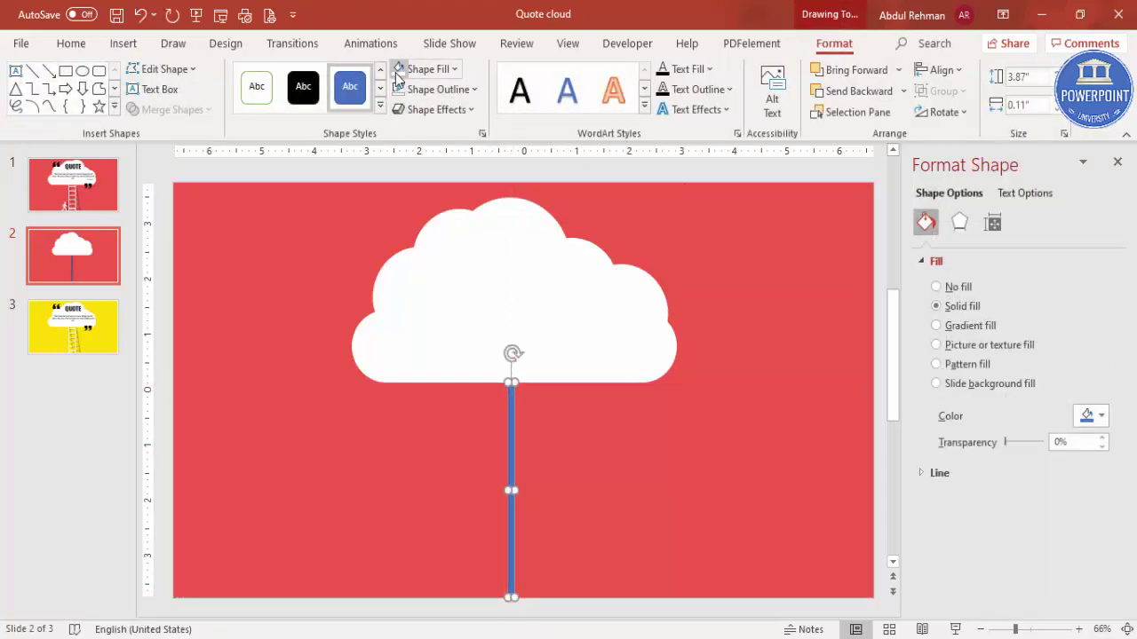
left_click(398, 71)
left_click(418, 89)
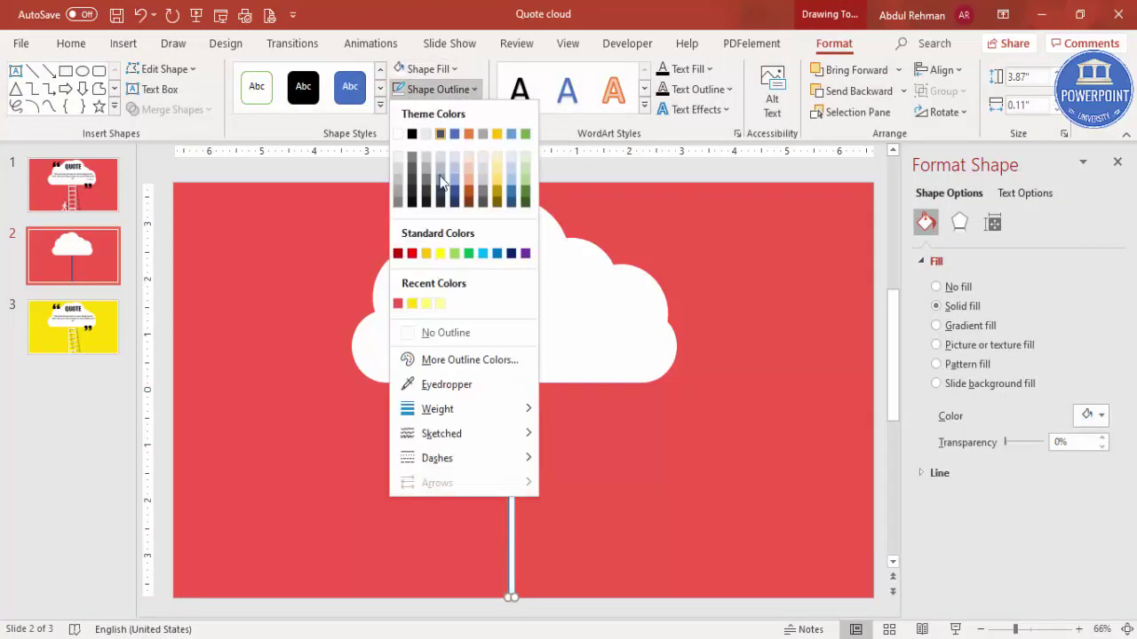
left_click(444, 332)
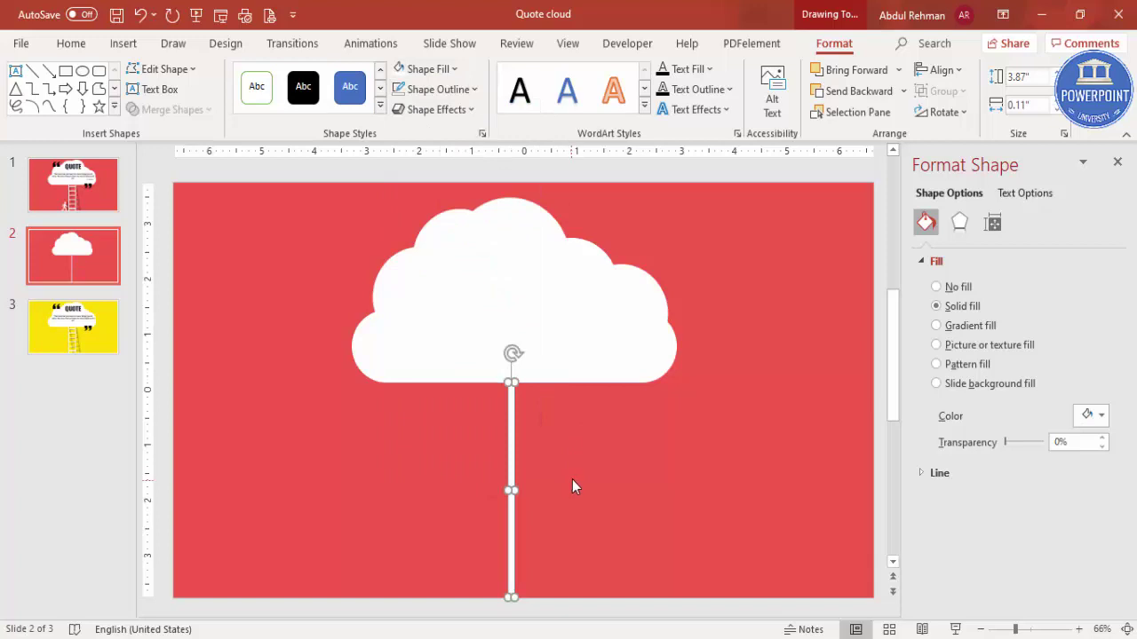
Duplicate the bar into a second rail and a third bar beside the cloud, shortened to 0.8"
key("ctrl+d")
left_click_drag(532, 445, 554, 442)
left_click(555, 441)
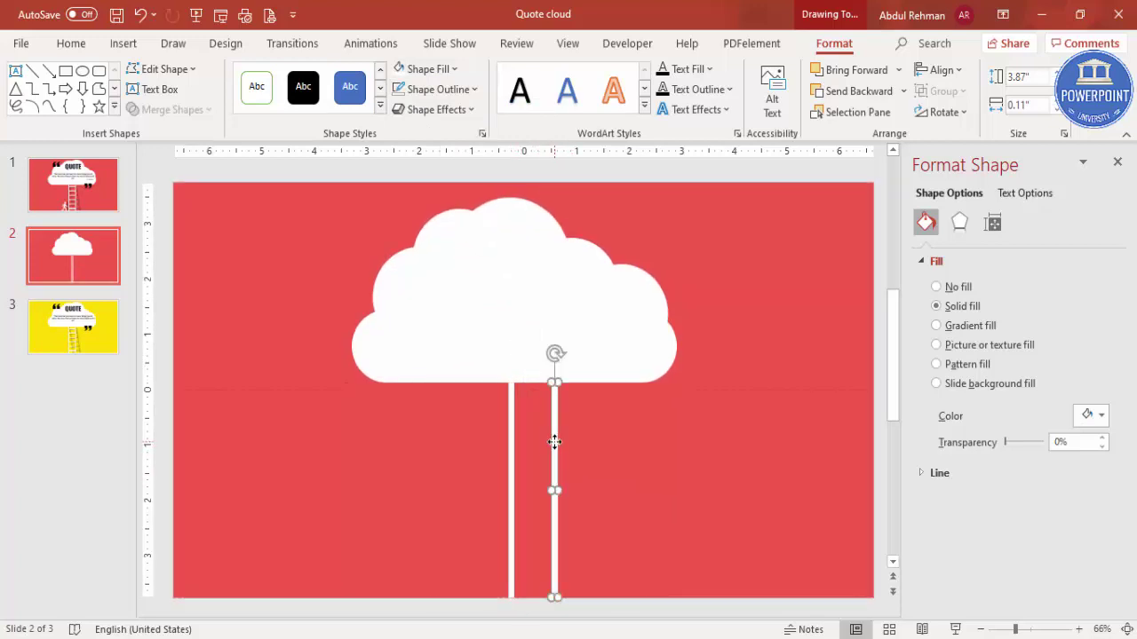
key("ctrl+d")
left_click_drag(599, 427, 721, 411)
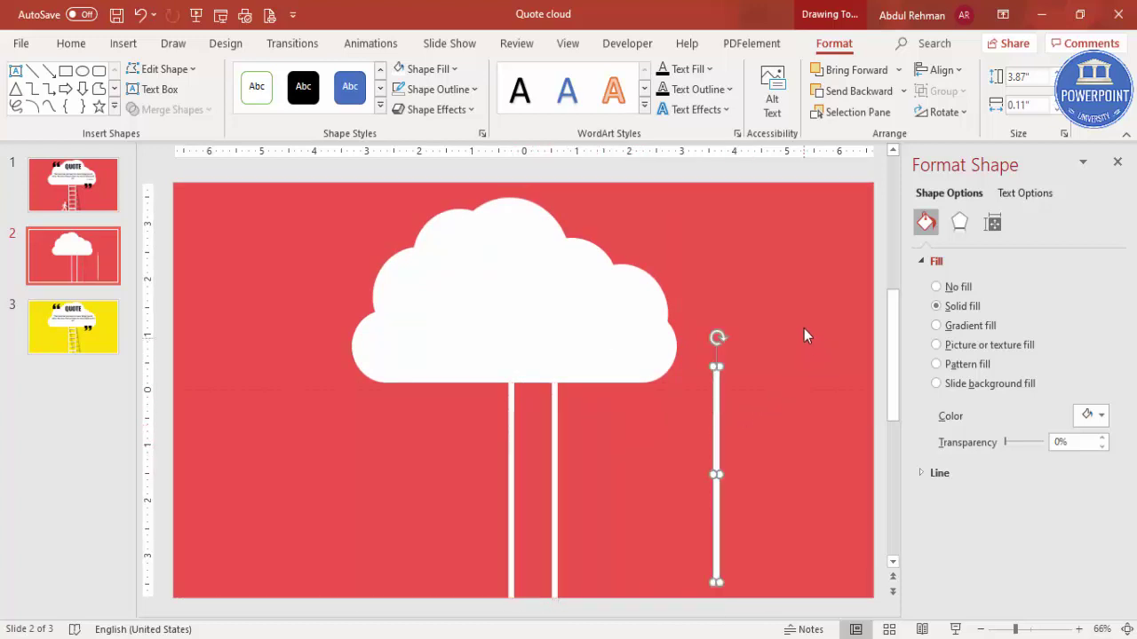
key("Down")
key("Down")
key("Down")
key("Down")
key("Down")
key("Down")
key("Down")
key("Down")
key("Down")
key("Down")
key("Down")
key("Down")
key("Down")
key("Down")
key("Down")
key("Down")
key("Down")
key("Down")
key("Down")
key("Down")
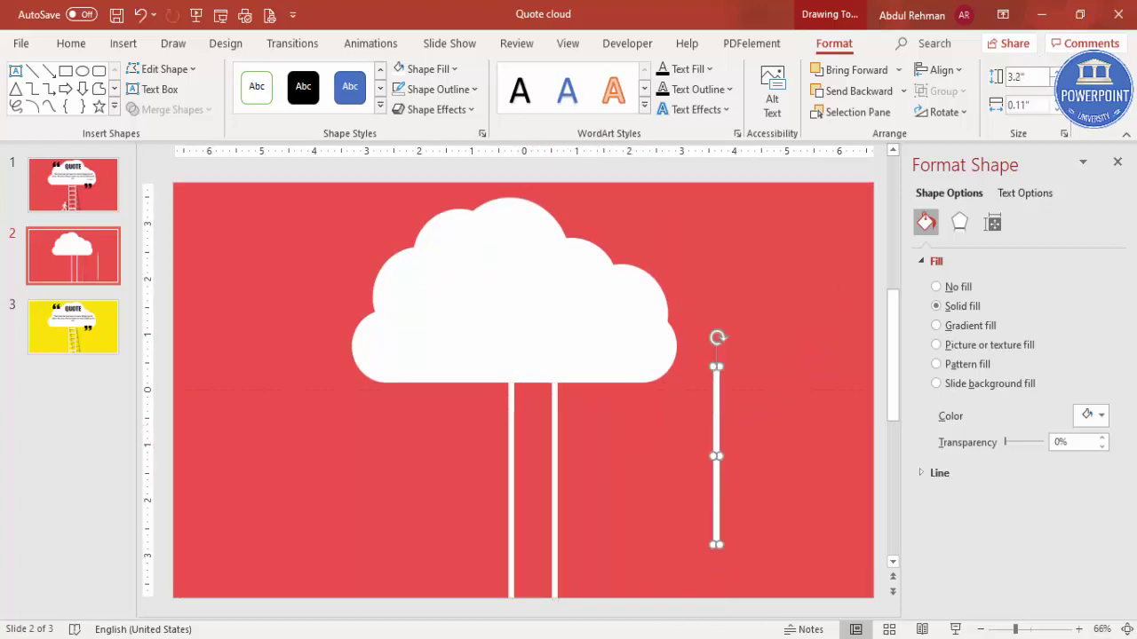
key("Down")
key("Down")
key("Down")
key("Down")
key("Down")
key("Down")
key("Down")
key("Down")
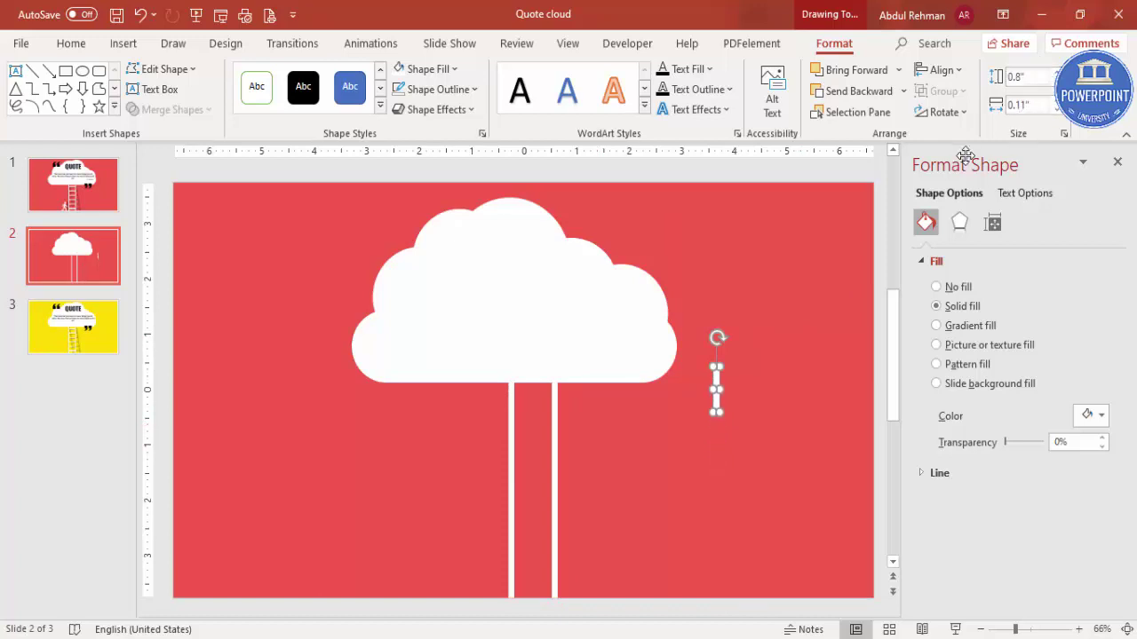
Rotate the short bar 90° into a rung, shorten it between the rails, and place it below the cloud
left_click(943, 112)
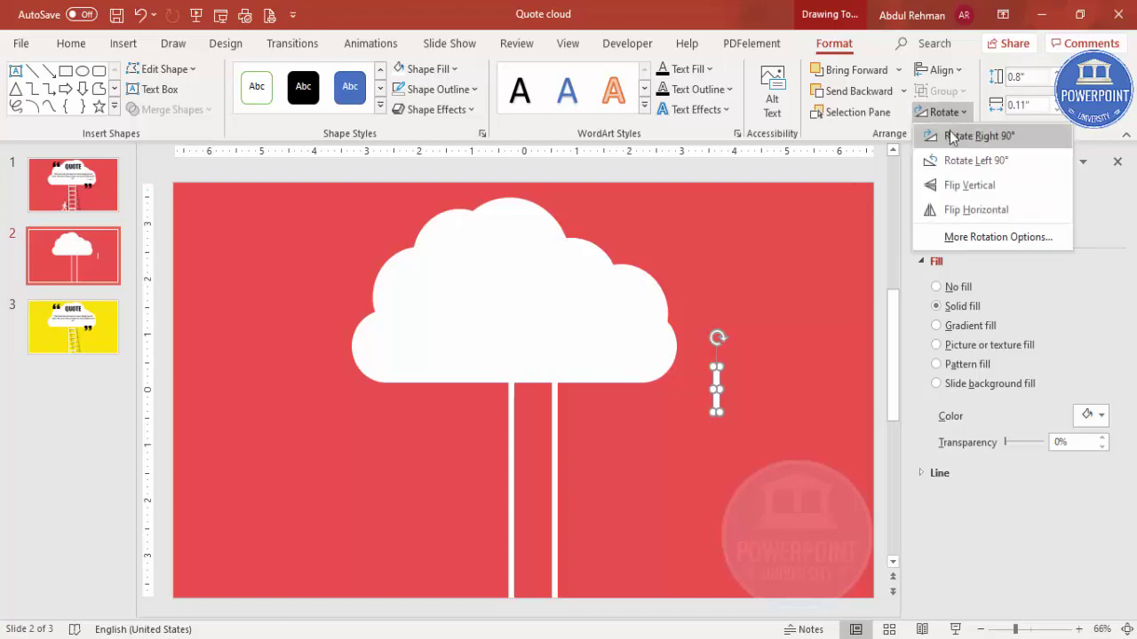
left_click(951, 136)
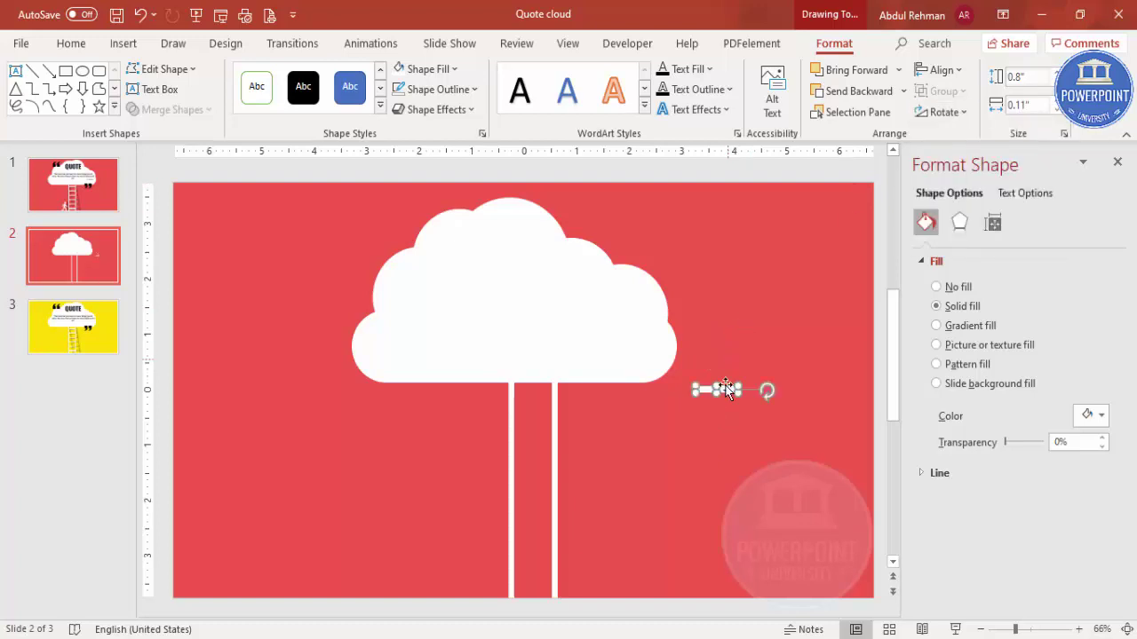
left_click_drag(727, 389, 546, 401)
left_click_drag(1018, 630, 1039, 631)
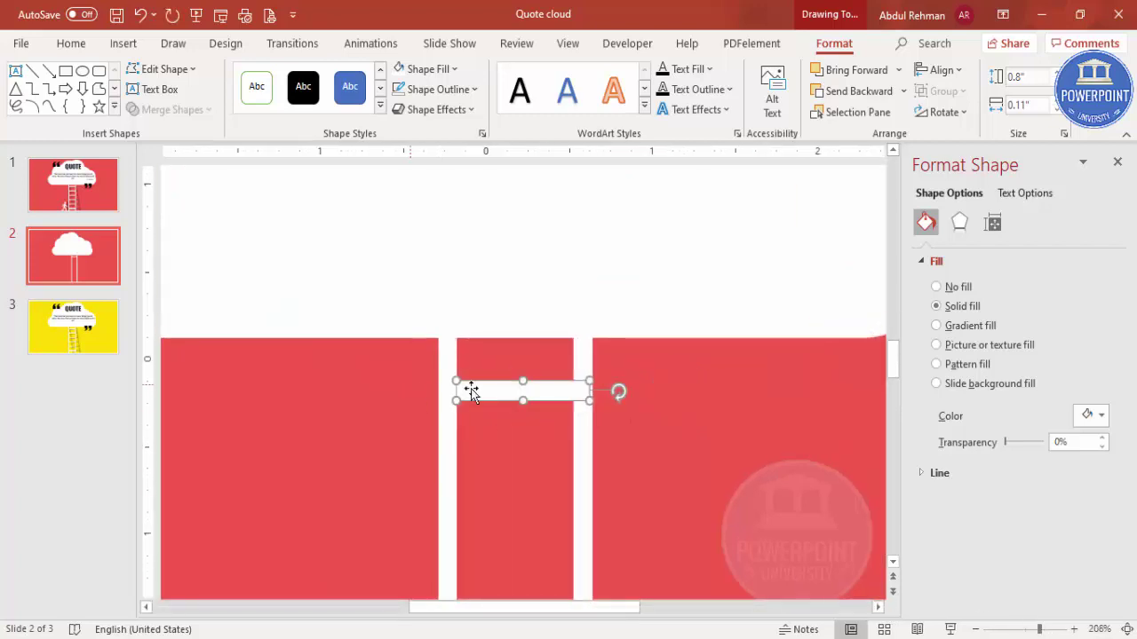
left_click_drag(593, 402, 572, 403)
scroll(837, 475, "down", 6)
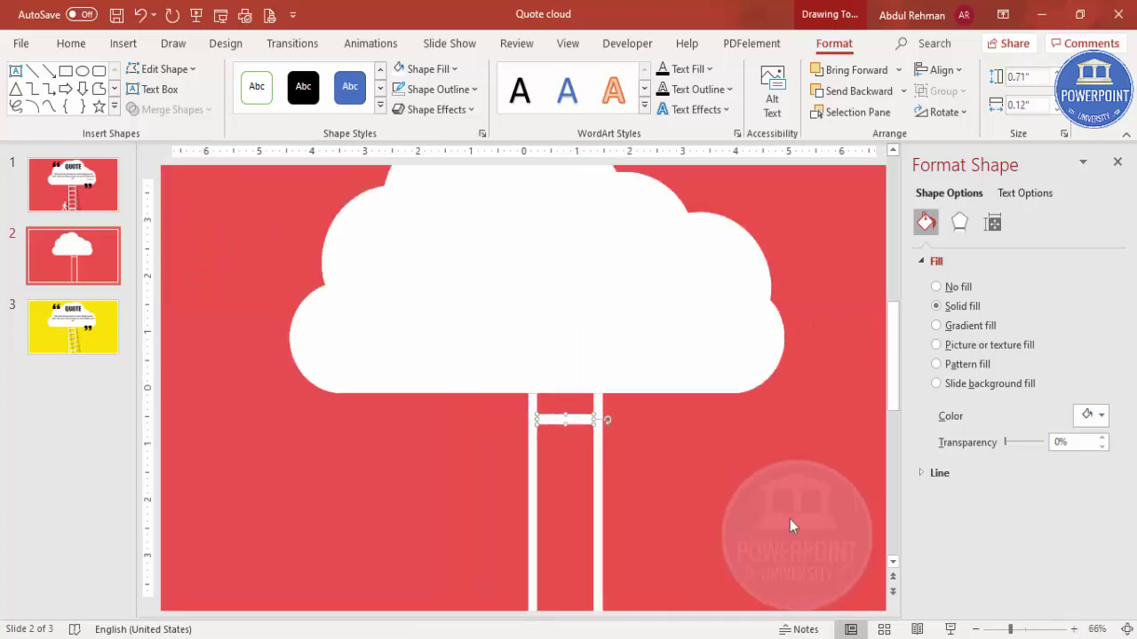
left_click(643, 463)
left_click(542, 402)
left_click_drag(554, 402, 540, 436)
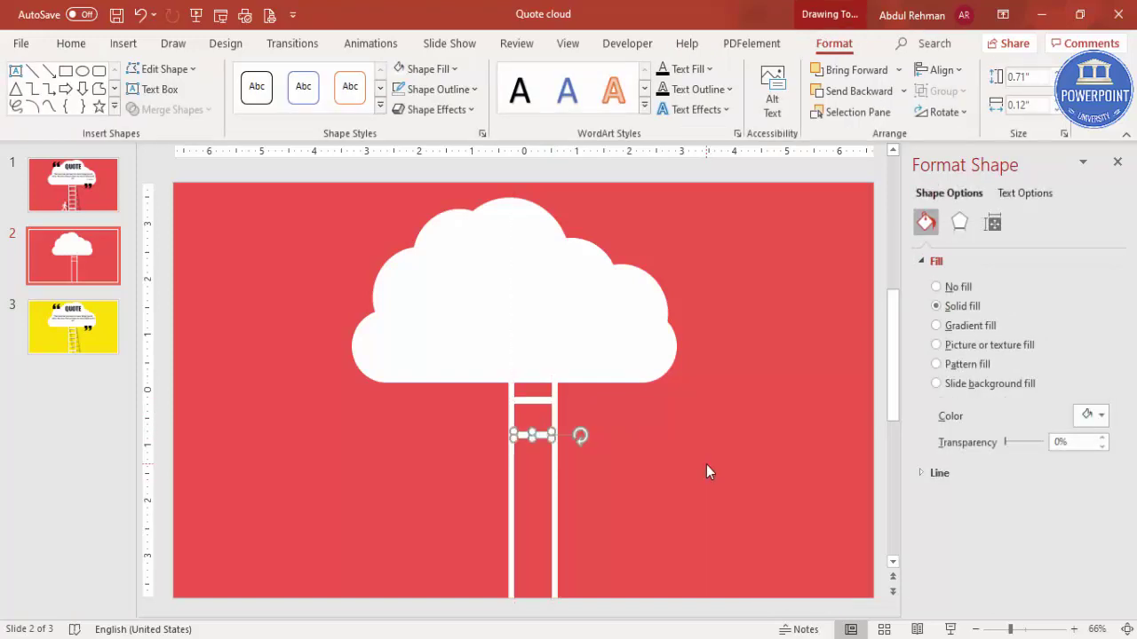
Duplicate the rung down into six evenly spaced rungs and align them left
key("ctrl+d")
key("ctrl+d")
key("ctrl+d")
key("ctrl+d")
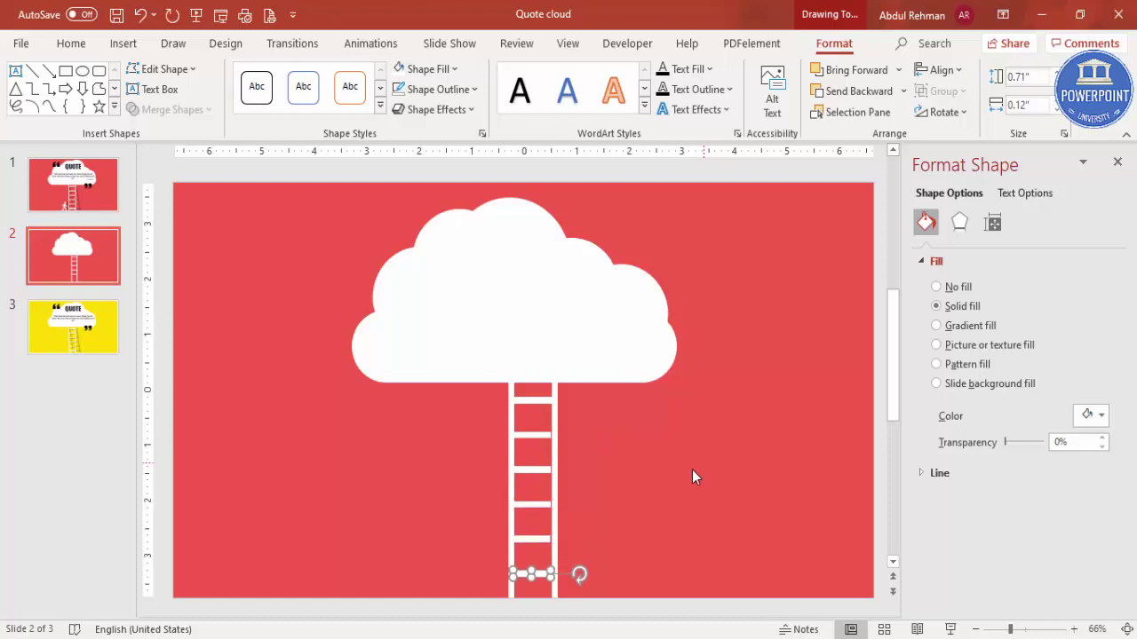
left_click(669, 502)
left_click_drag(604, 602, 475, 390)
left_click(945, 70)
left_click(957, 98)
left_click(583, 459)
left_click(553, 414)
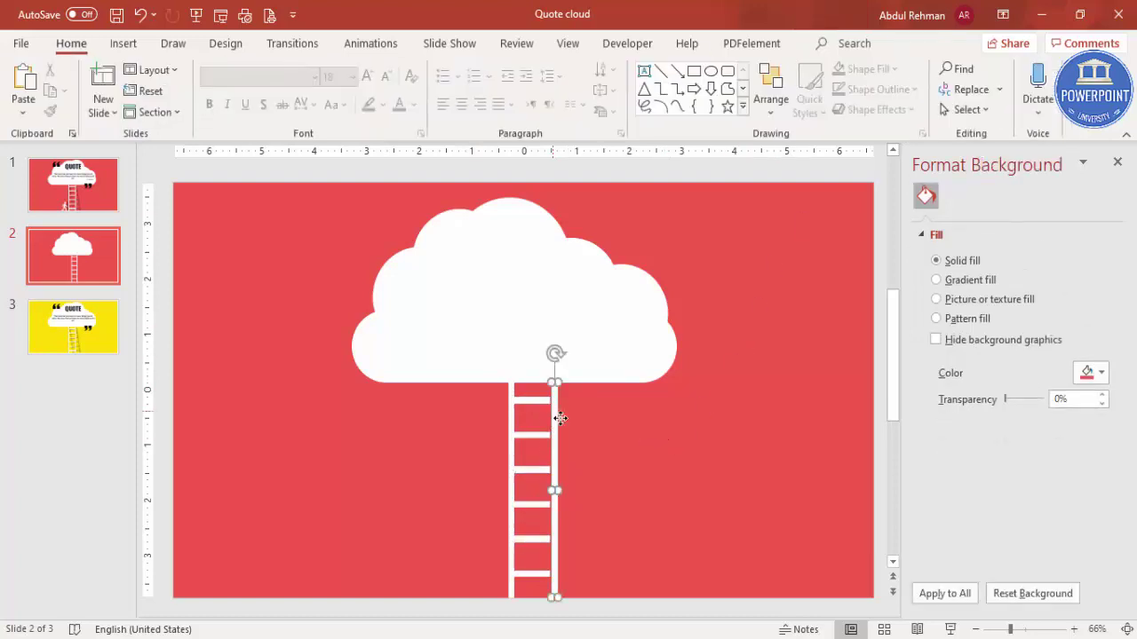
Marquee-select both rails and all six rungs and group them with Ctrl+G
left_click(772, 405)
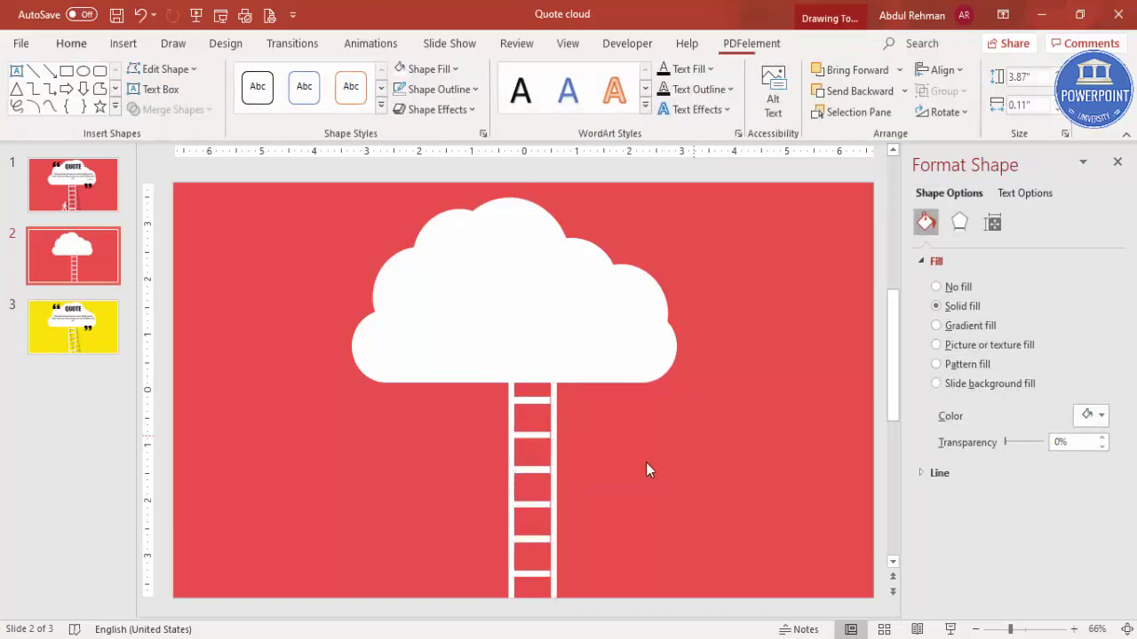
left_click(558, 385)
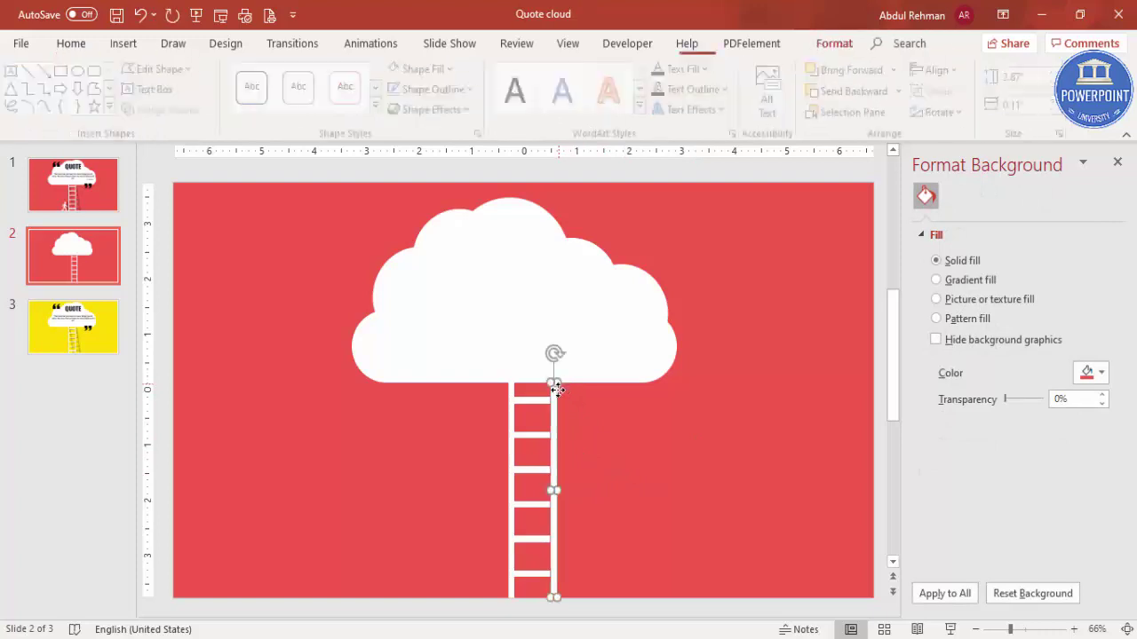
left_click(629, 408)
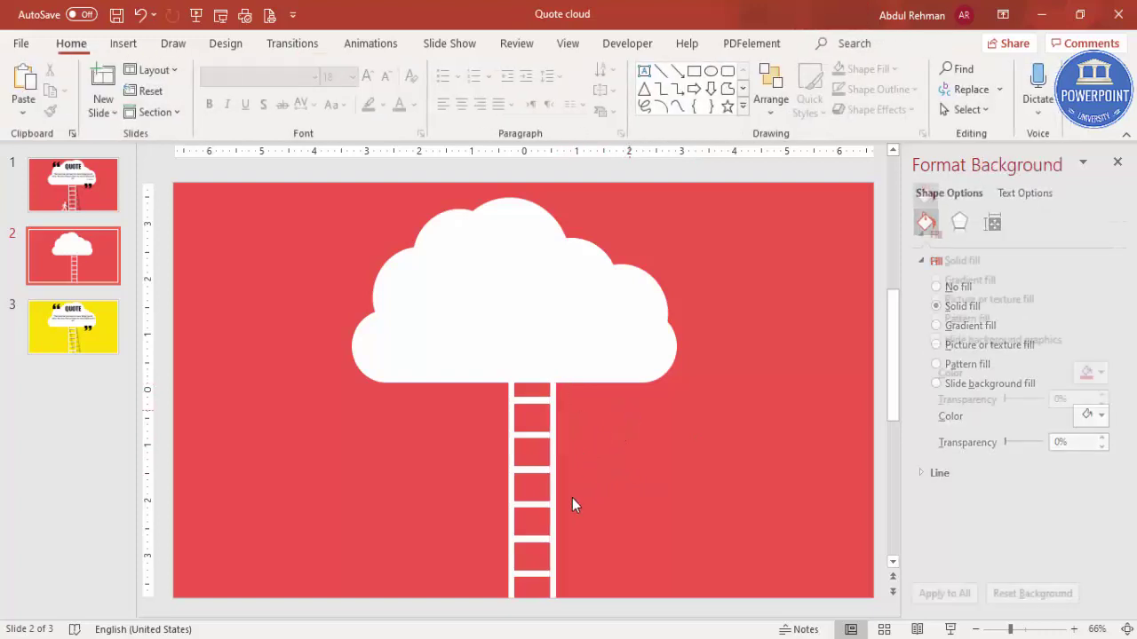
left_click_drag(588, 609, 458, 355)
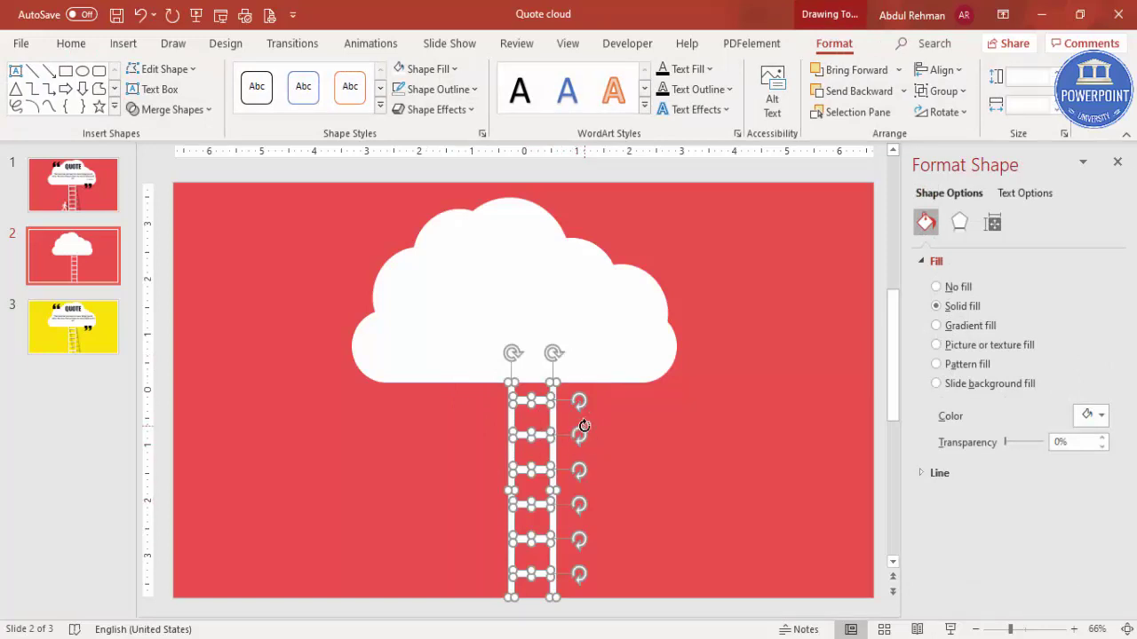
key("ctrl+g")
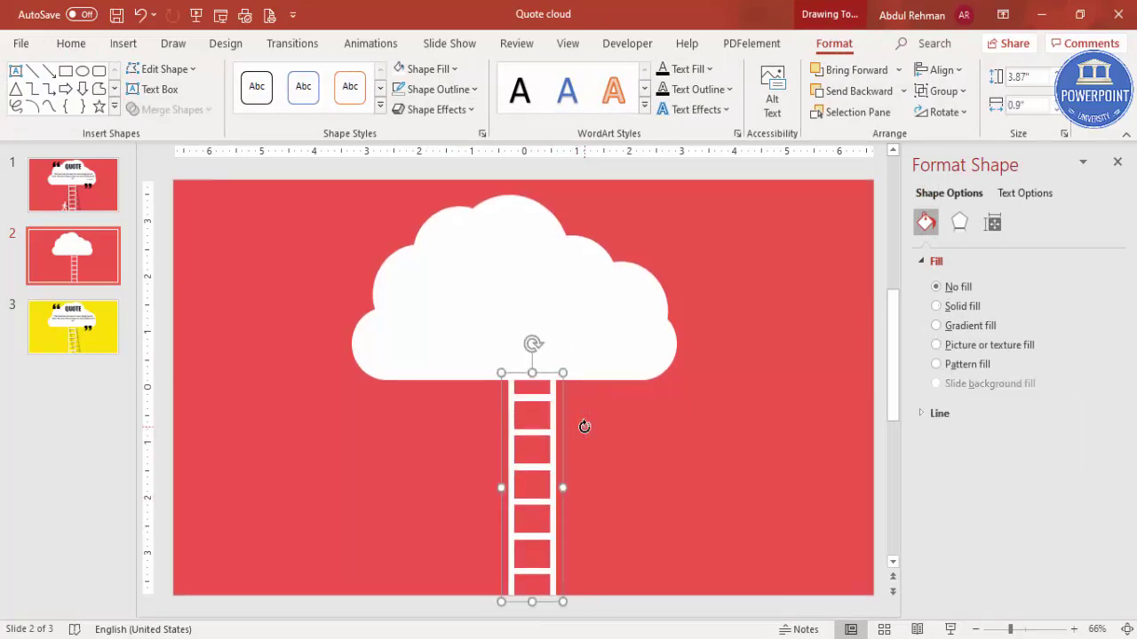
left_click(602, 424)
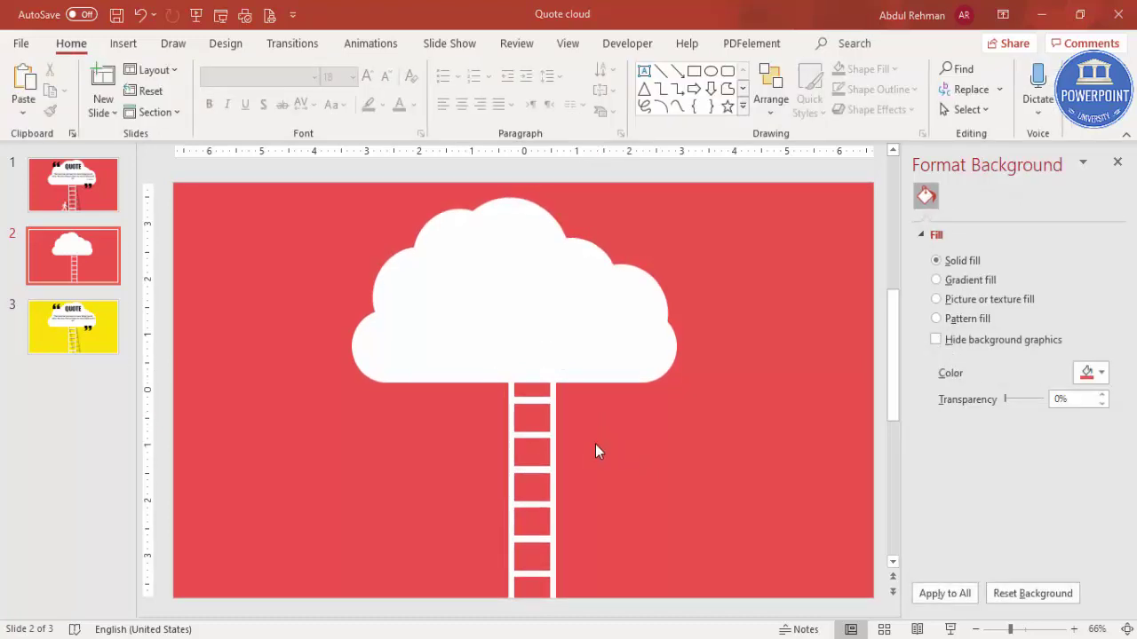
left_click(556, 408)
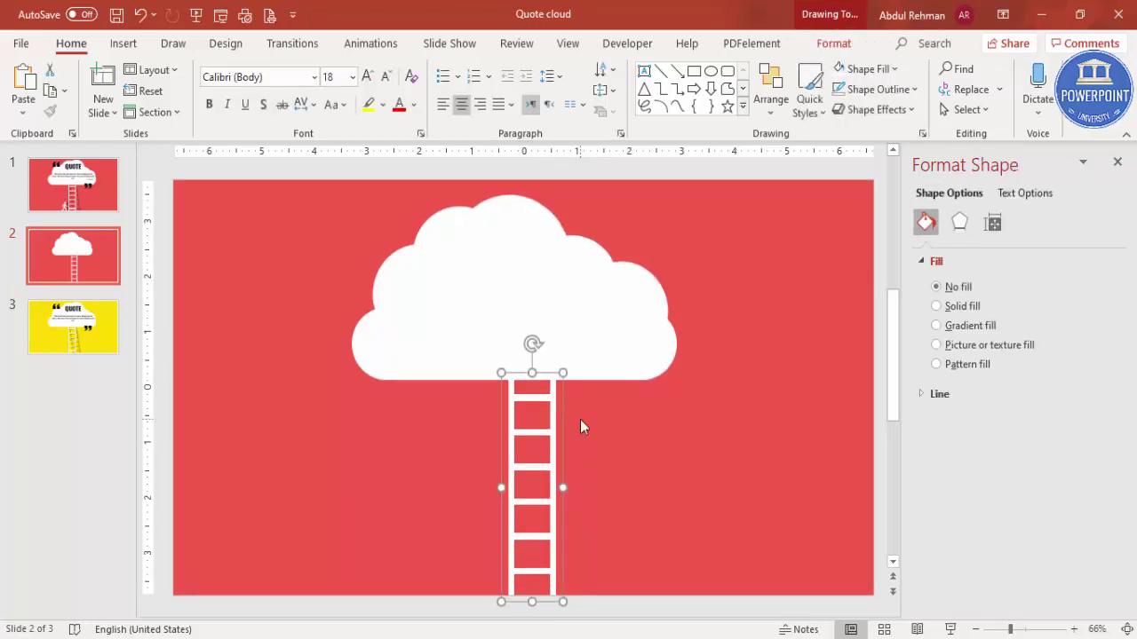
Make a black, 58%-transparent copy of the ladder, tilt it, and lay it over the white ladder
left_click_drag(563, 436, 658, 437)
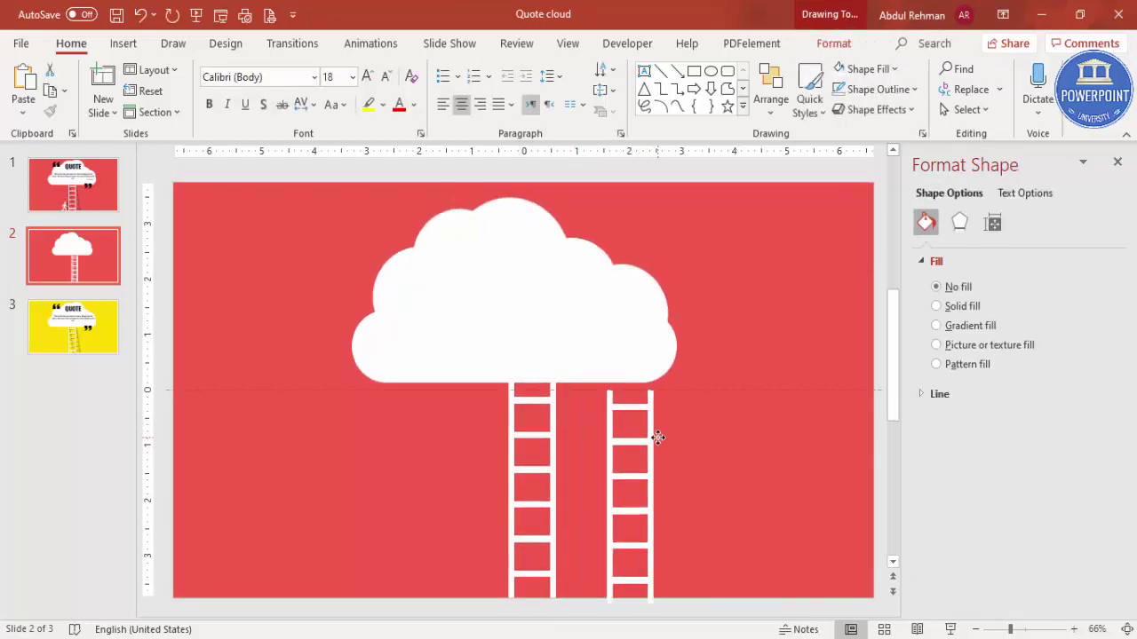
left_click(860, 68)
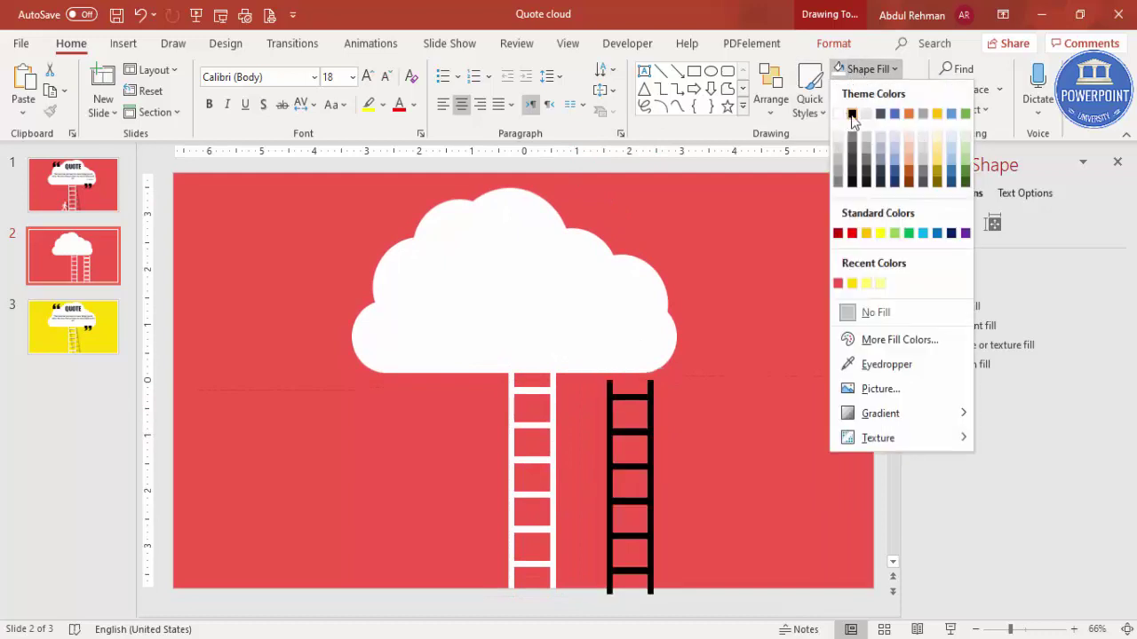
left_click(852, 115)
left_click_drag(1007, 424, 1031, 423)
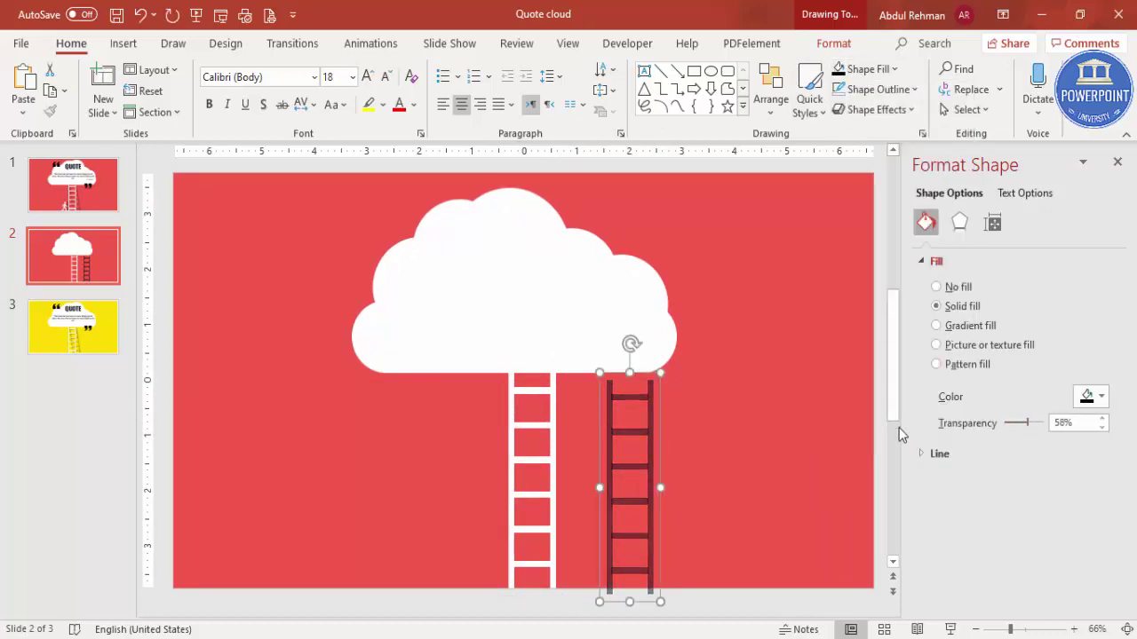
left_click_drag(630, 343, 611, 344)
left_click_drag(646, 460, 581, 458)
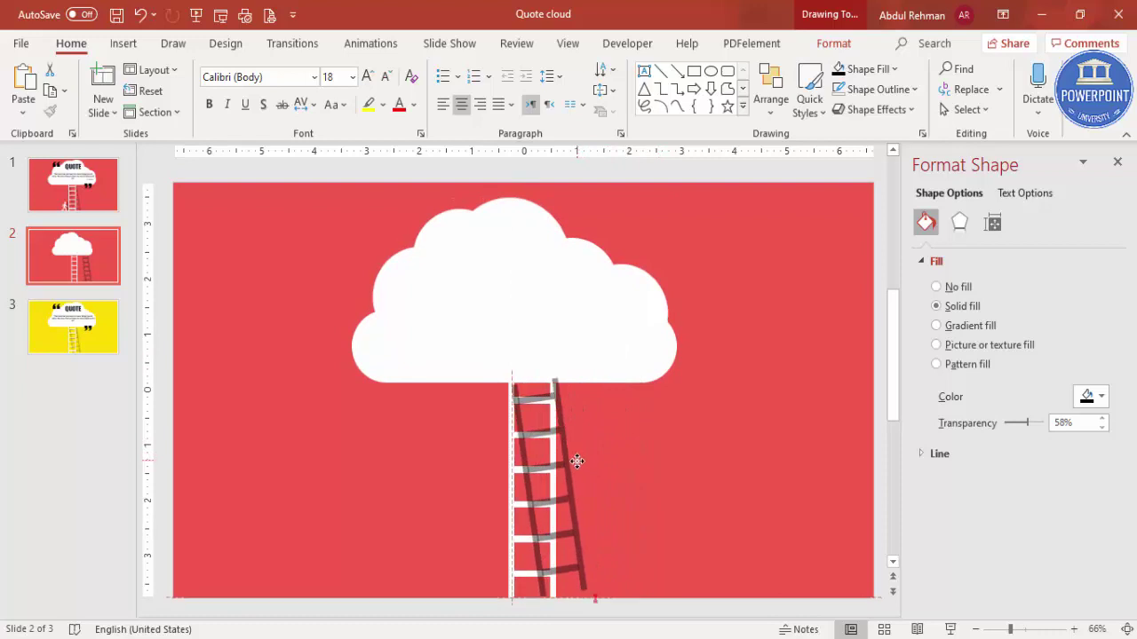
Send the shadow ladder to the back so it sits behind the white ladder
left_click(579, 567, "shift")
left_click(838, 46)
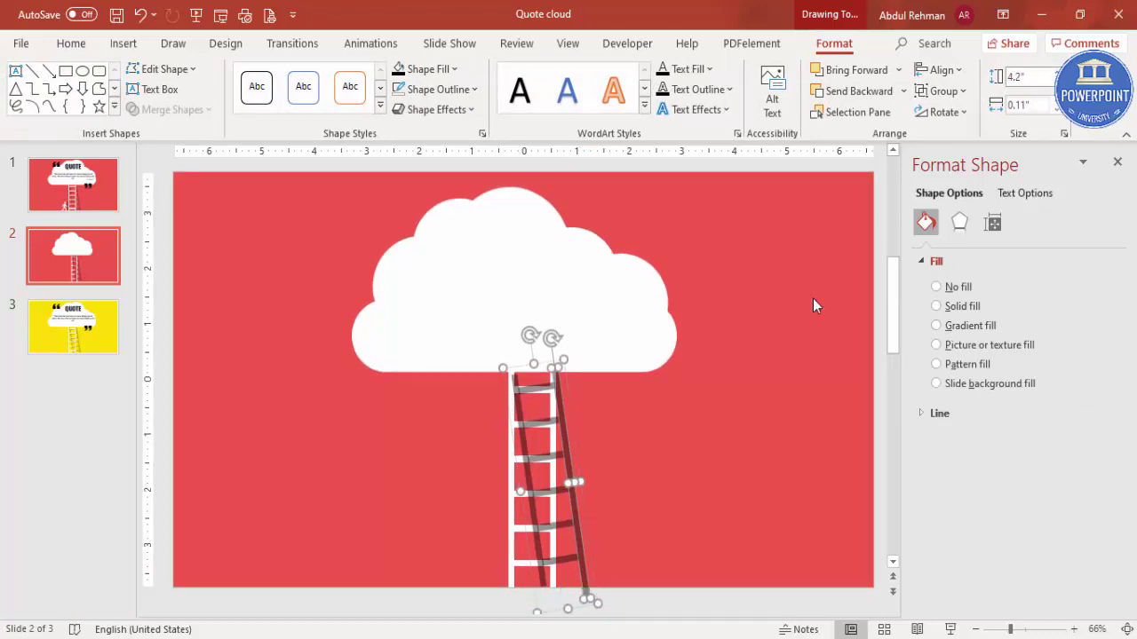
left_click(635, 532)
left_click(569, 502)
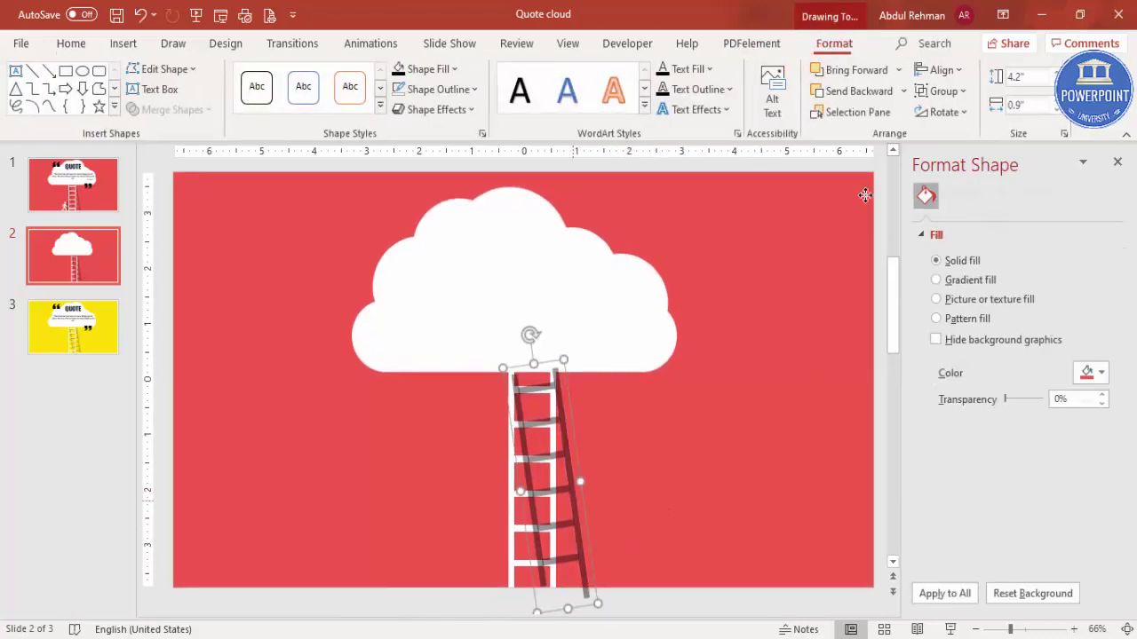
left_click(904, 90)
left_click(864, 143)
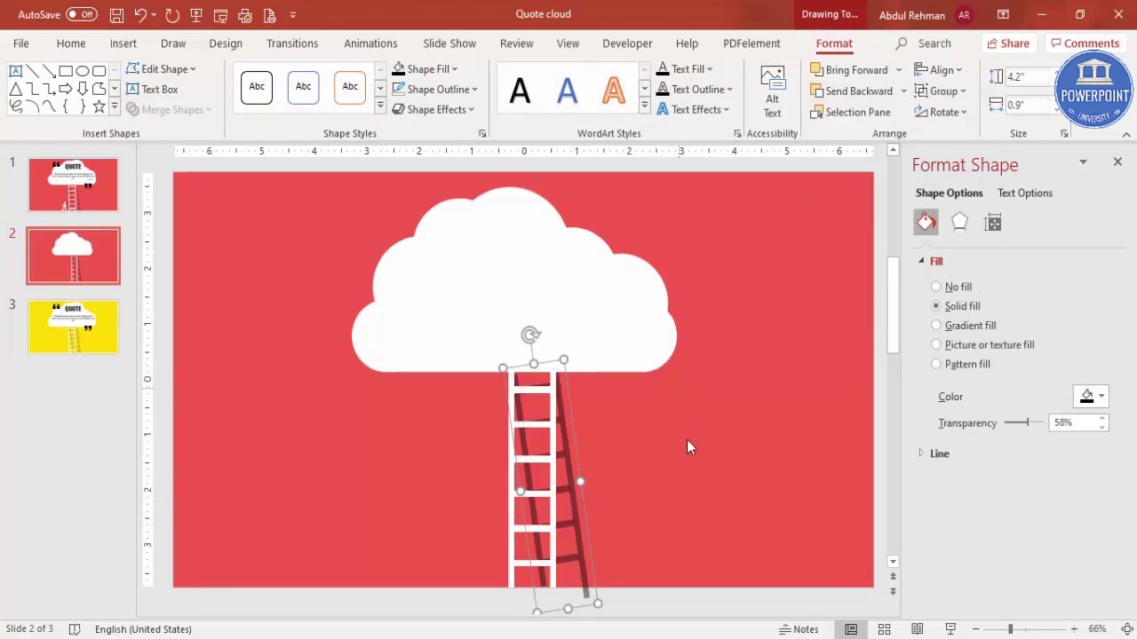
left_click(686, 447)
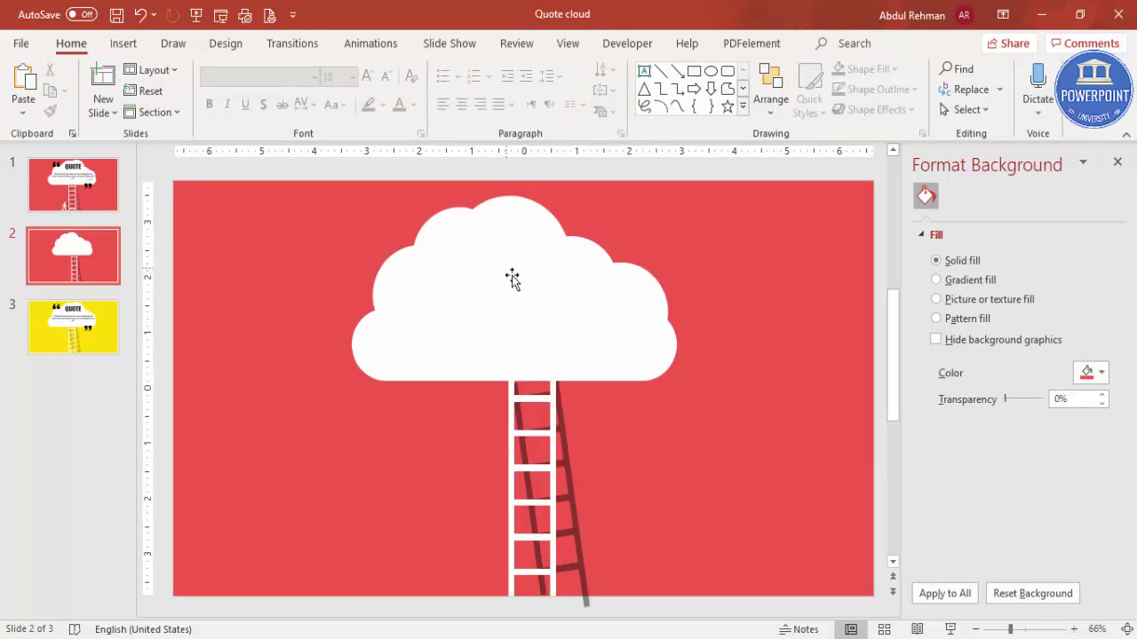
Add a text box reading 'QUOTE', centred and bold
left_click(123, 44)
left_click(661, 98)
left_click_drag(675, 249, 797, 300)
type("QUOTE")
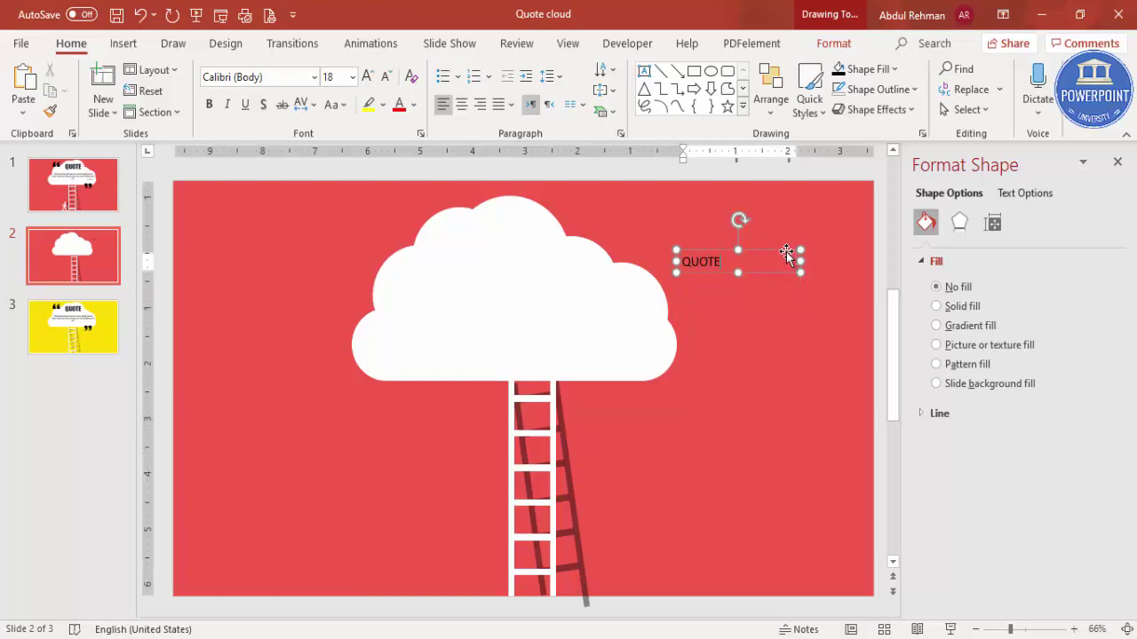
left_click(786, 255)
left_click(462, 109)
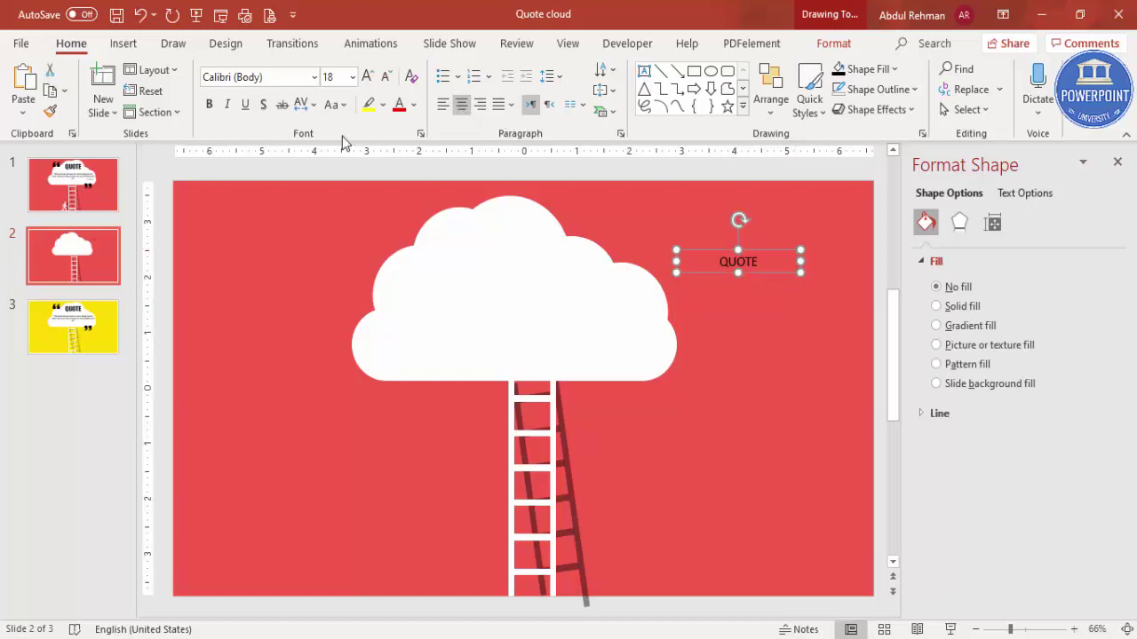
left_click(209, 104)
Set QUOTE to Oswald at 66 pt, widen it to one line, and place it atop the cloud
left_click(280, 80)
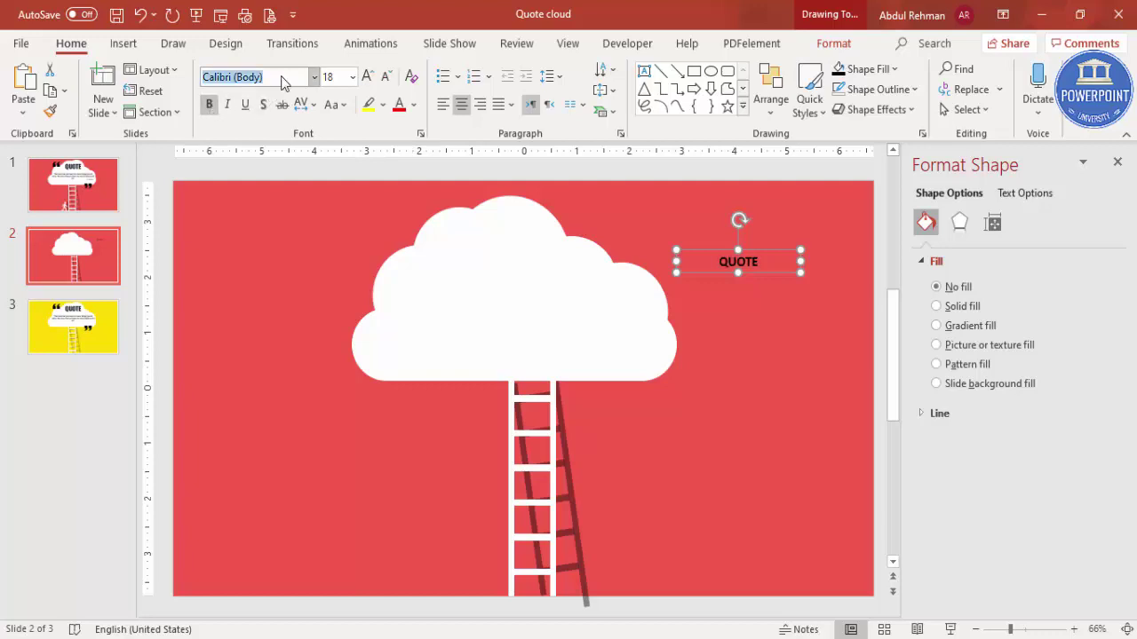
type("Oswald")
key("Return")
left_click(368, 77)
left_click(367, 77)
left_click(368, 77)
left_click(368, 77)
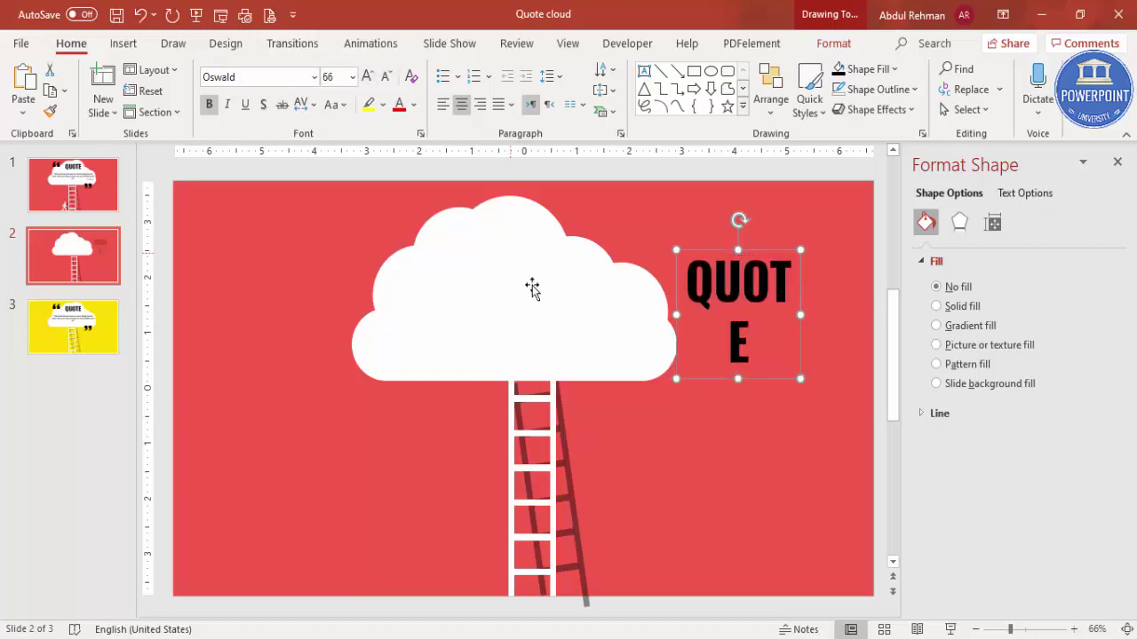
left_click_drag(680, 313, 636, 302)
left_click_drag(760, 247, 533, 221)
left_click(514, 184)
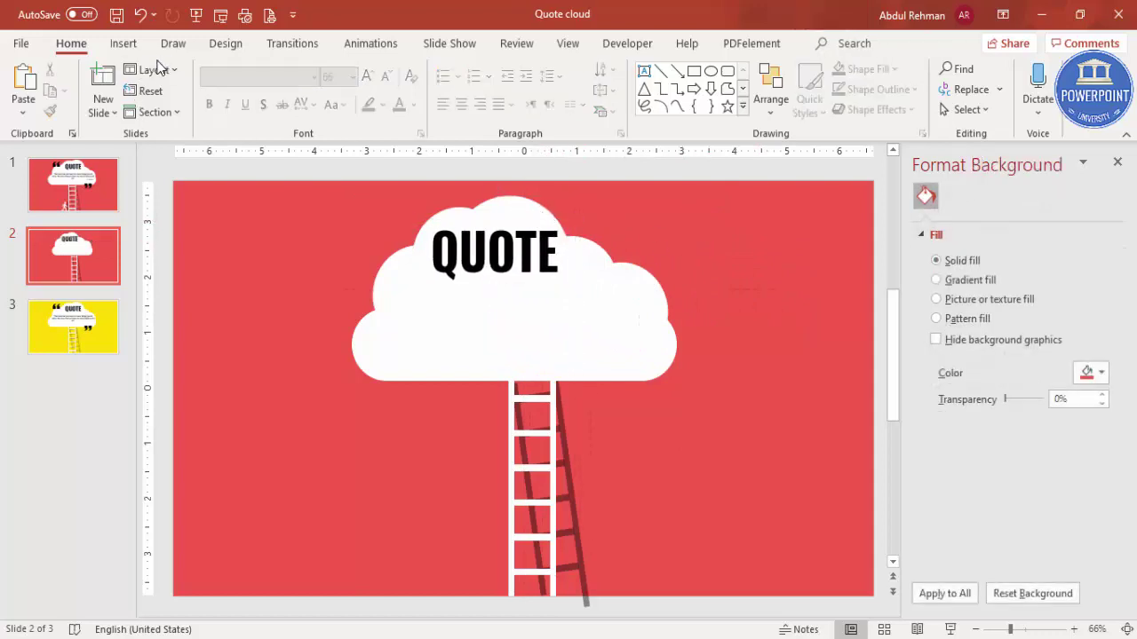
Insert a quotation mark symbol into a small text box at the cloud's upper right
left_click(123, 43)
left_click(662, 93)
left_click_drag(640, 229, 677, 261)
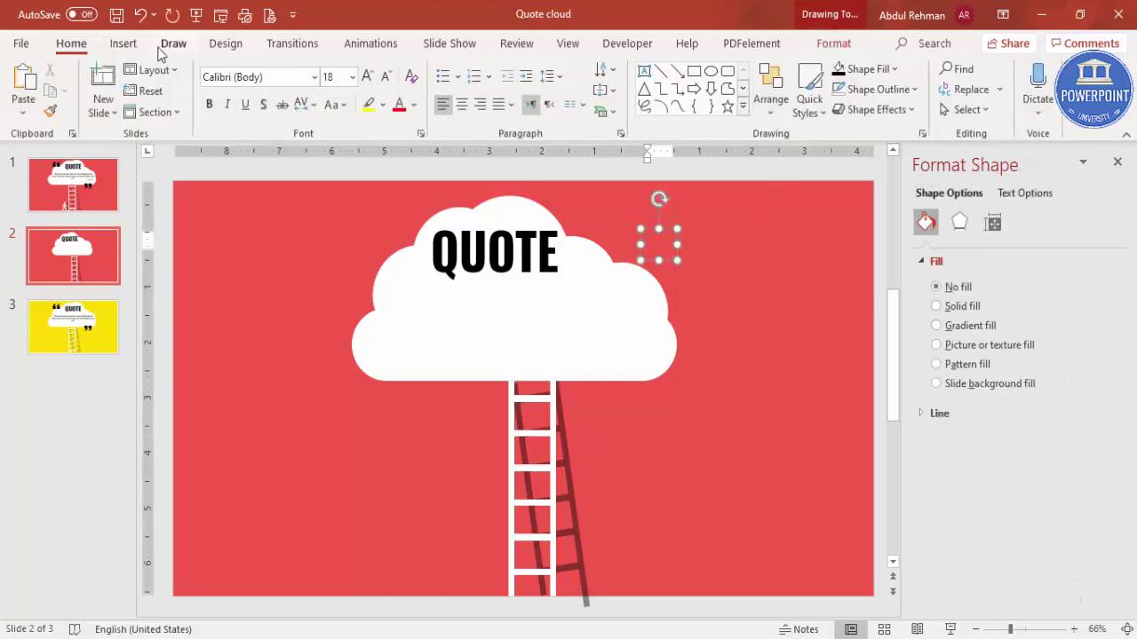
left_click(123, 43)
left_click(822, 114)
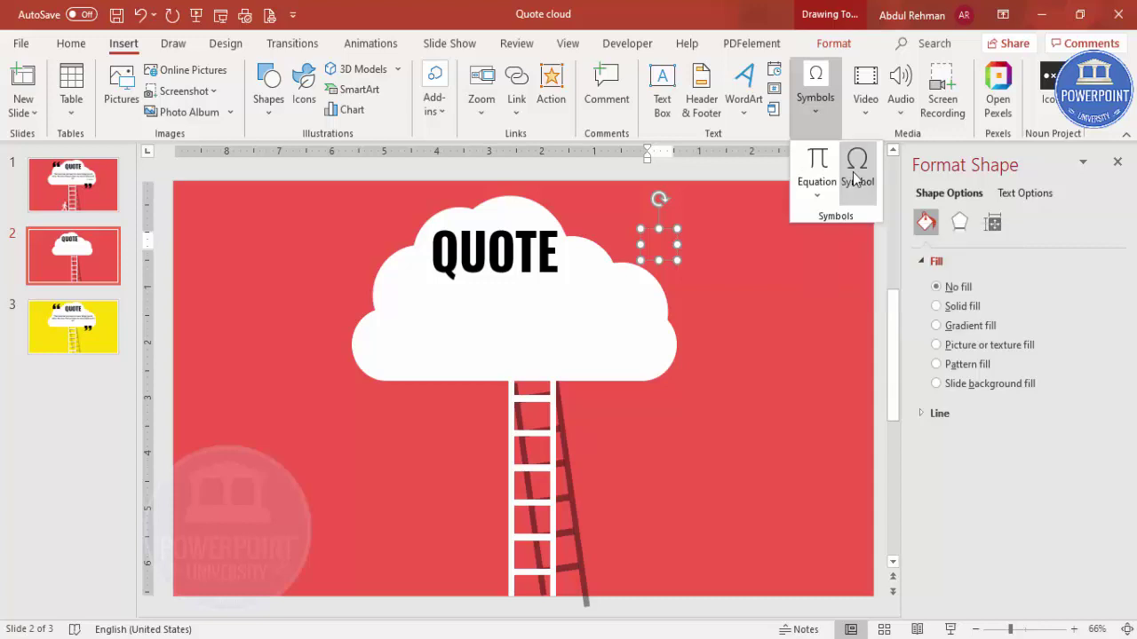
left_click(856, 173)
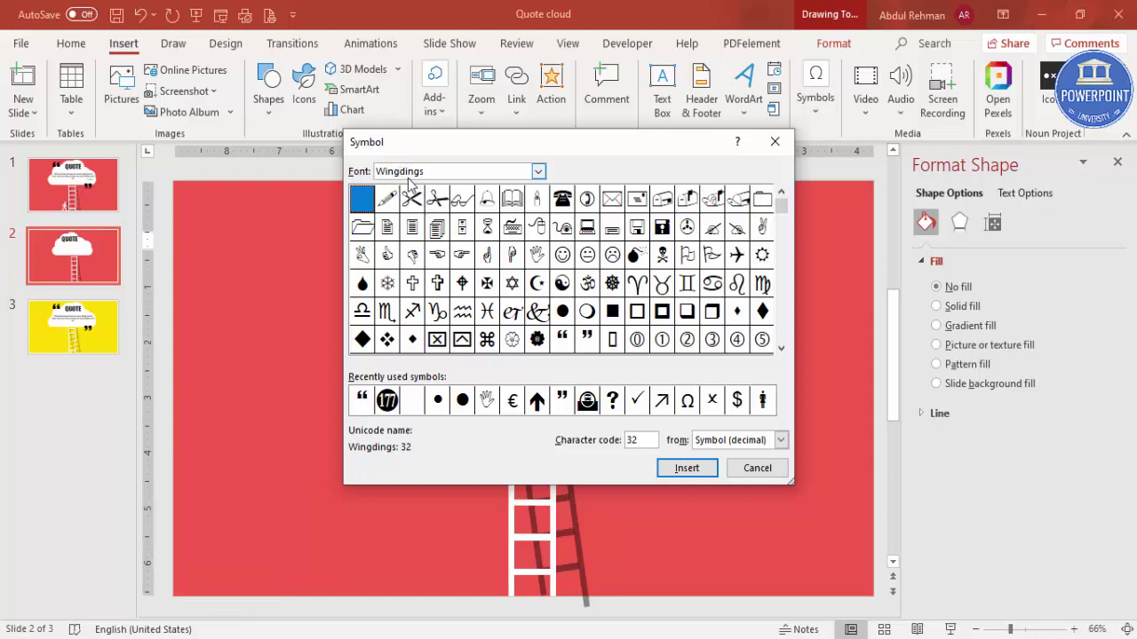
left_click(361, 401)
left_click(687, 468)
left_click(746, 471)
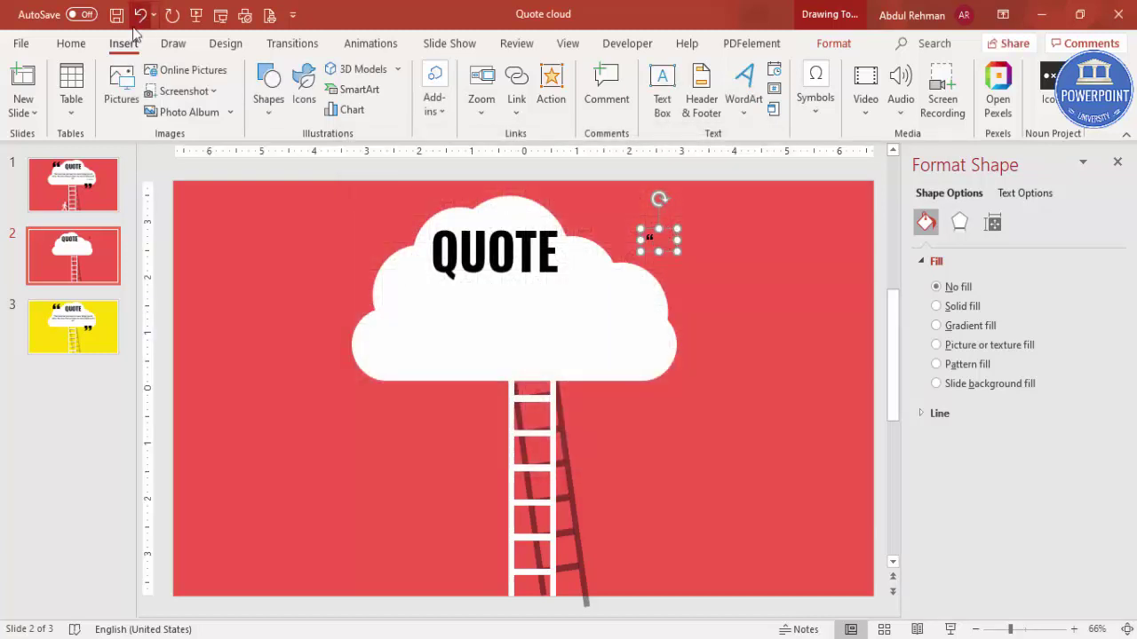
Enlarge the quote mark's font size and move it to the left of QUOTE
left_click(70, 43)
left_click(367, 77)
left_click(366, 76)
left_click(367, 76)
left_click(367, 76)
left_click(367, 76)
left_click(366, 77)
left_click(367, 76)
left_click(367, 76)
left_click(367, 76)
left_click(367, 77)
left_click(367, 77)
left_click(367, 76)
left_click(366, 76)
left_click(366, 77)
left_click(366, 77)
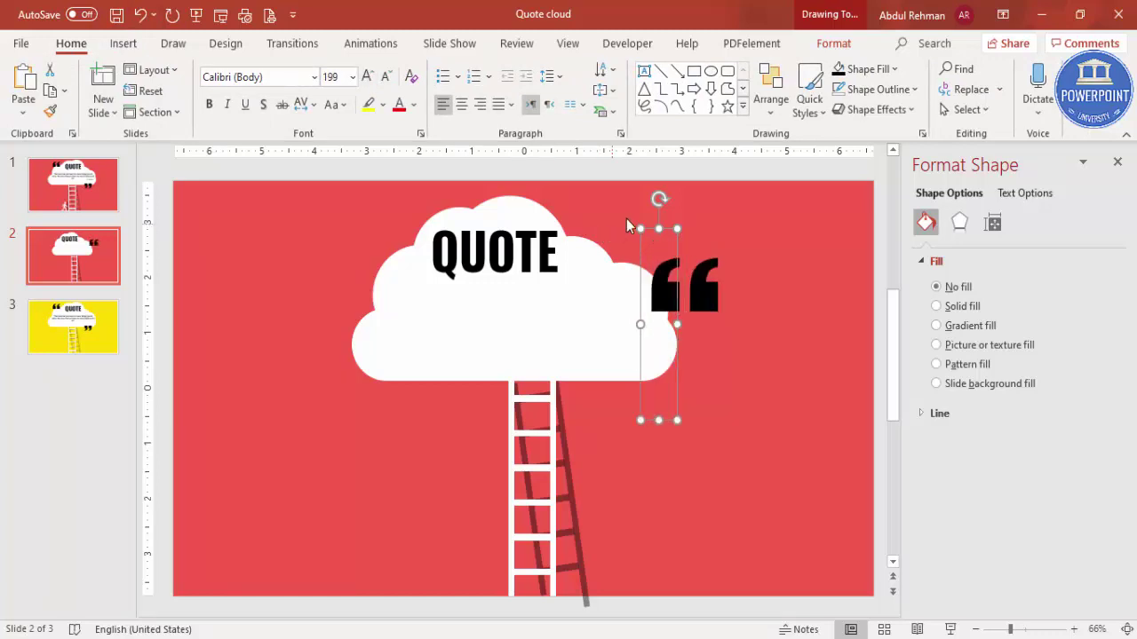
left_click_drag(668, 225, 355, 178)
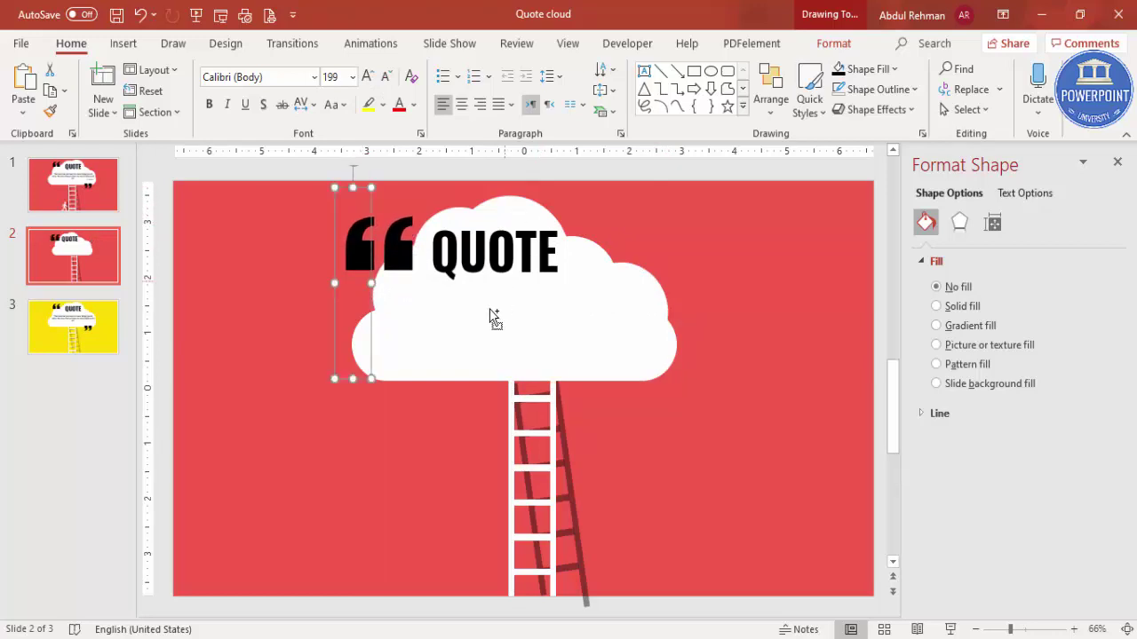
Copy the quote mark, flip it vertically, and place it at the cloud's lower right
left_click_drag(376, 352, 677, 473)
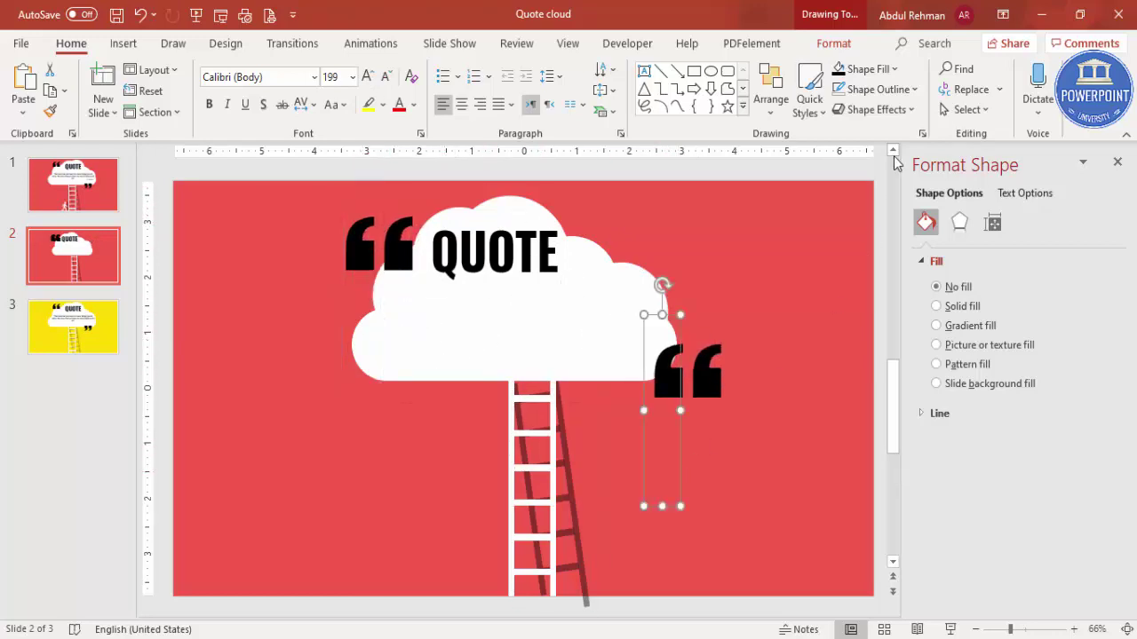
left_click(832, 44)
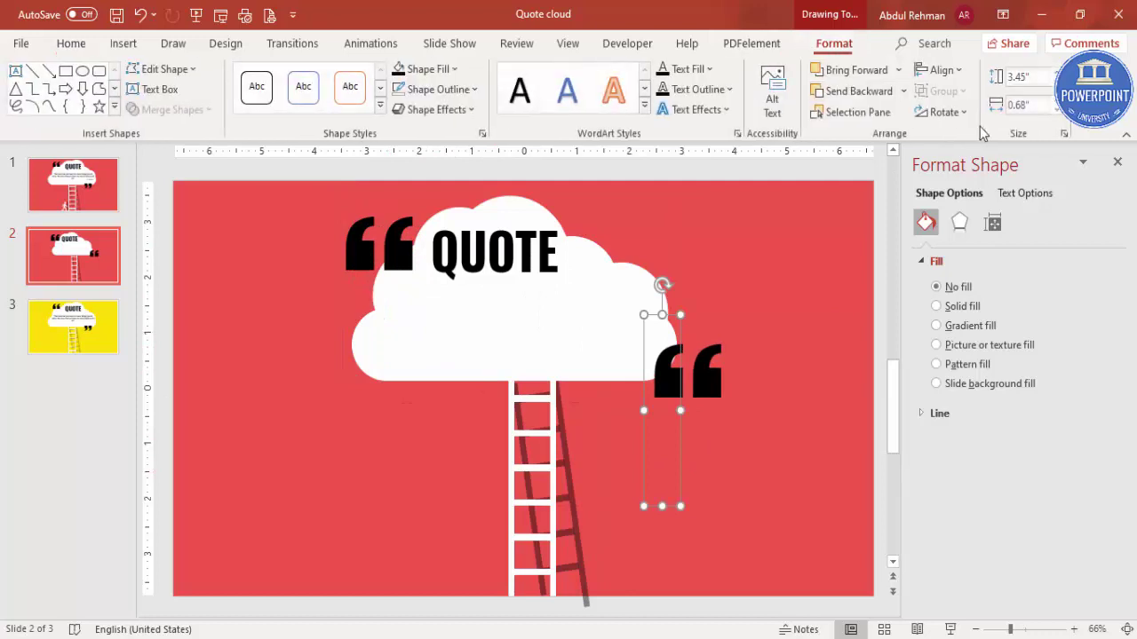
left_click(943, 112)
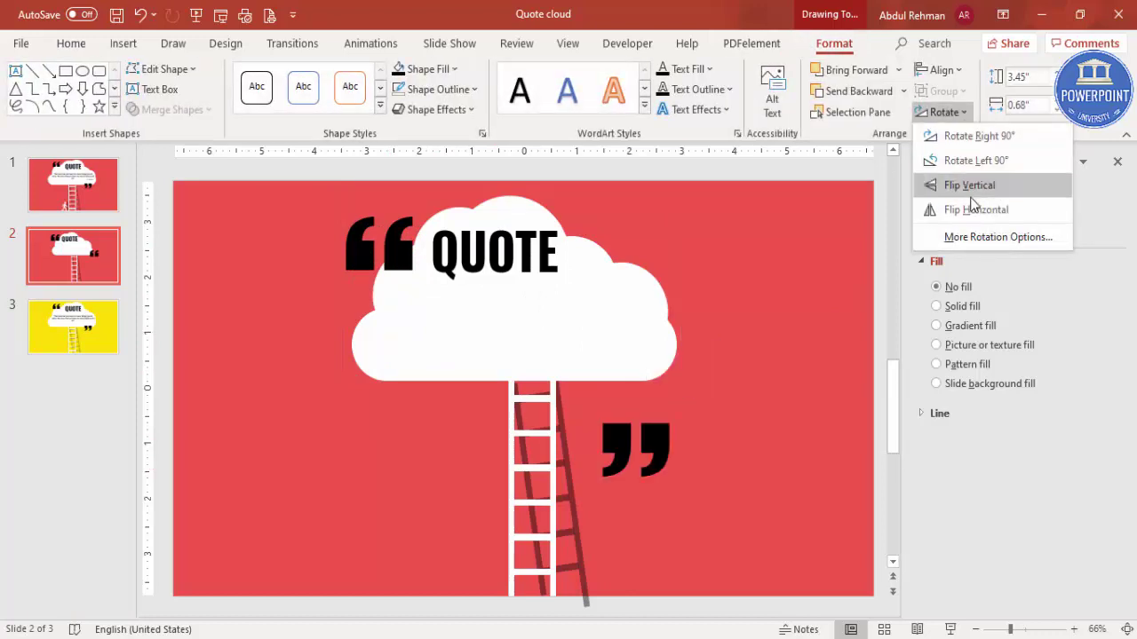
left_click(969, 189)
left_click_drag(677, 461, 676, 403)
left_click(731, 376)
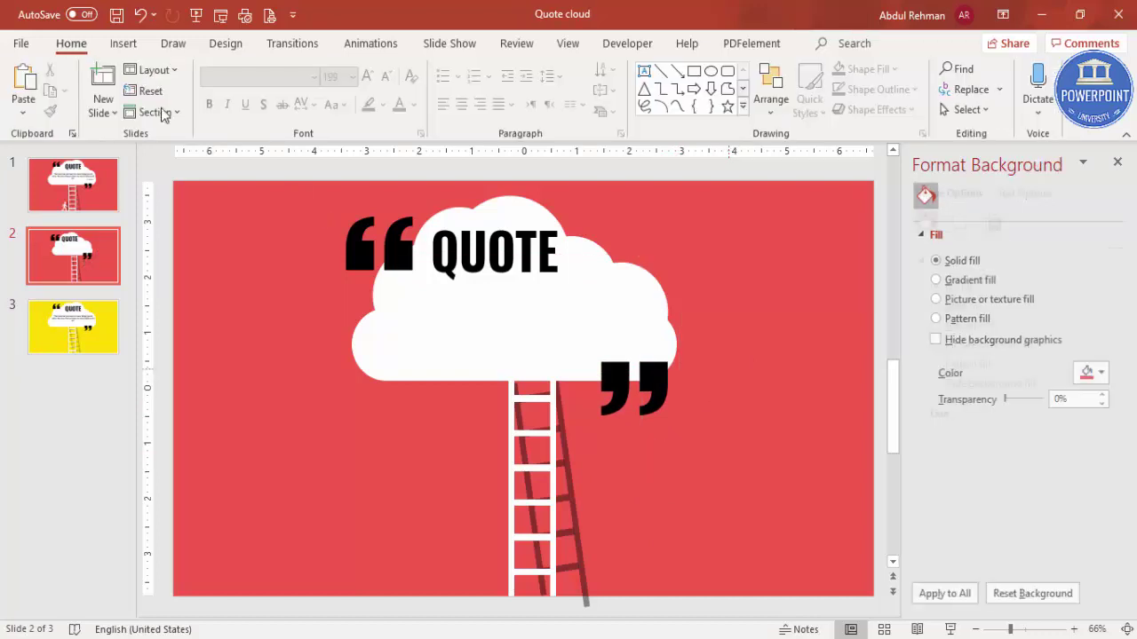
Add a text box reading 'Add your quote here' below QUOTE in the cloud, centred, bold, 24 pt
left_click(123, 42)
left_click(662, 94)
left_click_drag(414, 306, 601, 330)
type("Add your quote here")
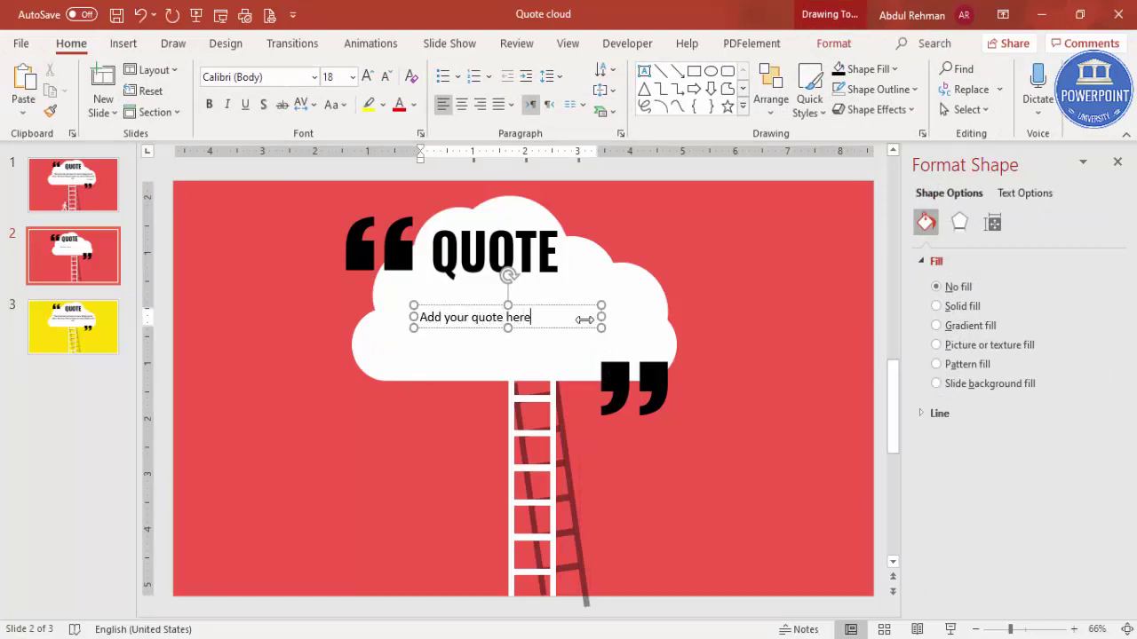
key("Escape")
left_click(462, 105)
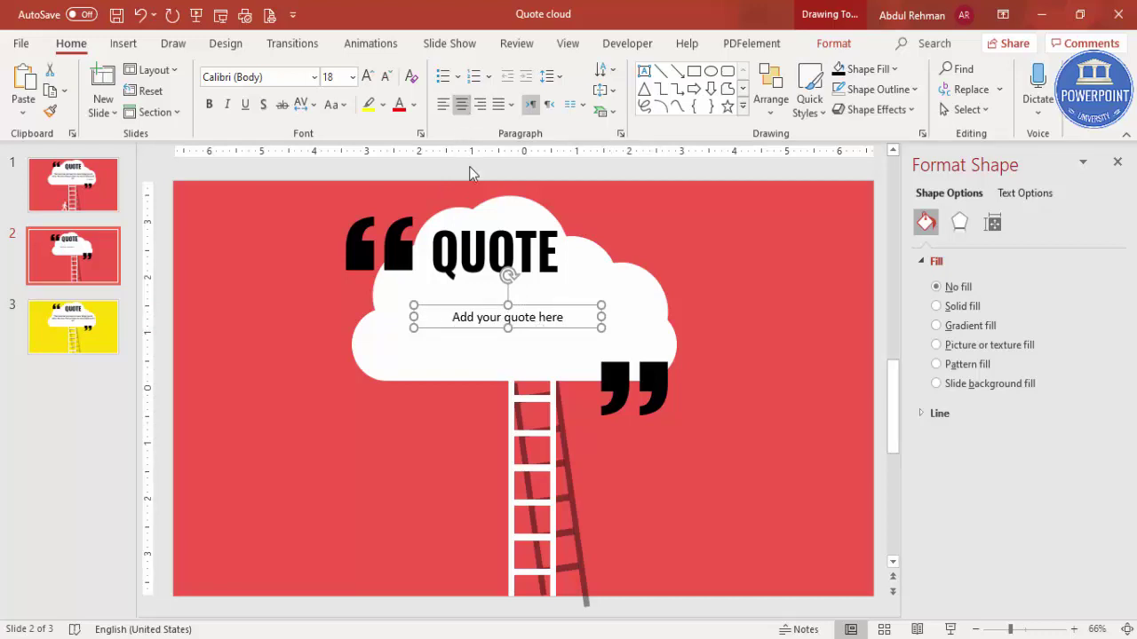
left_click(209, 104)
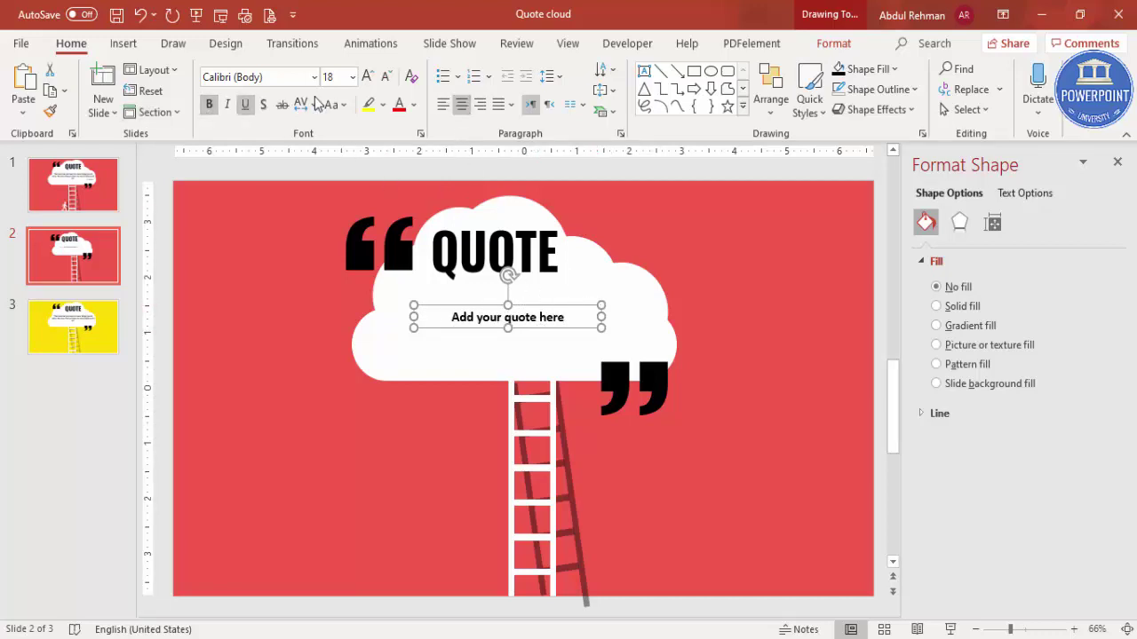
left_click(367, 76)
left_click(363, 89)
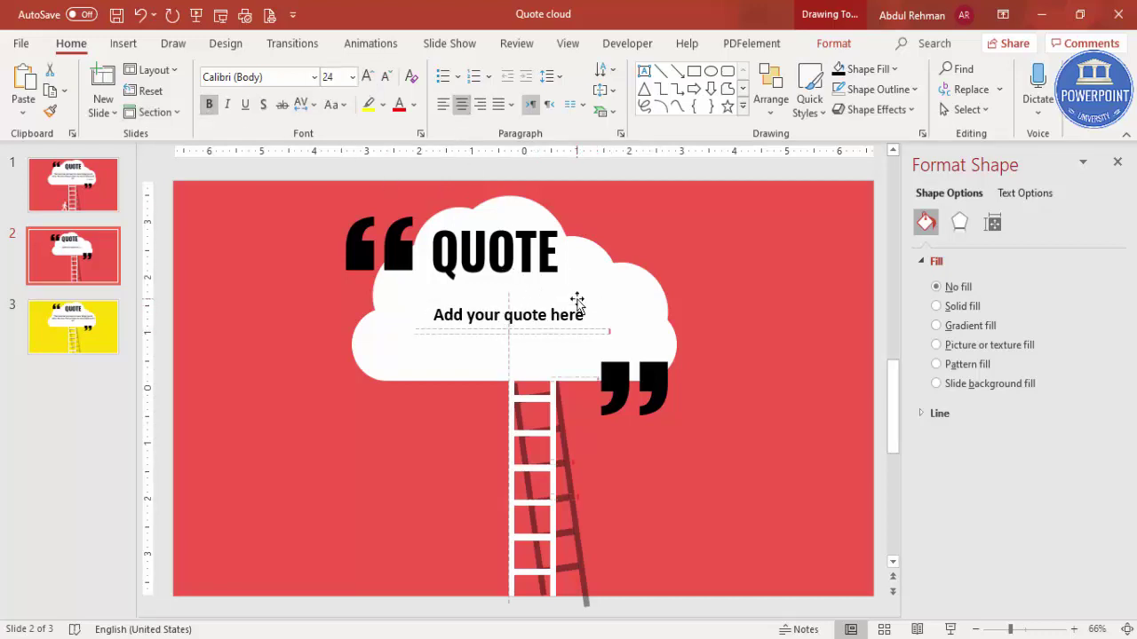
left_click(752, 433)
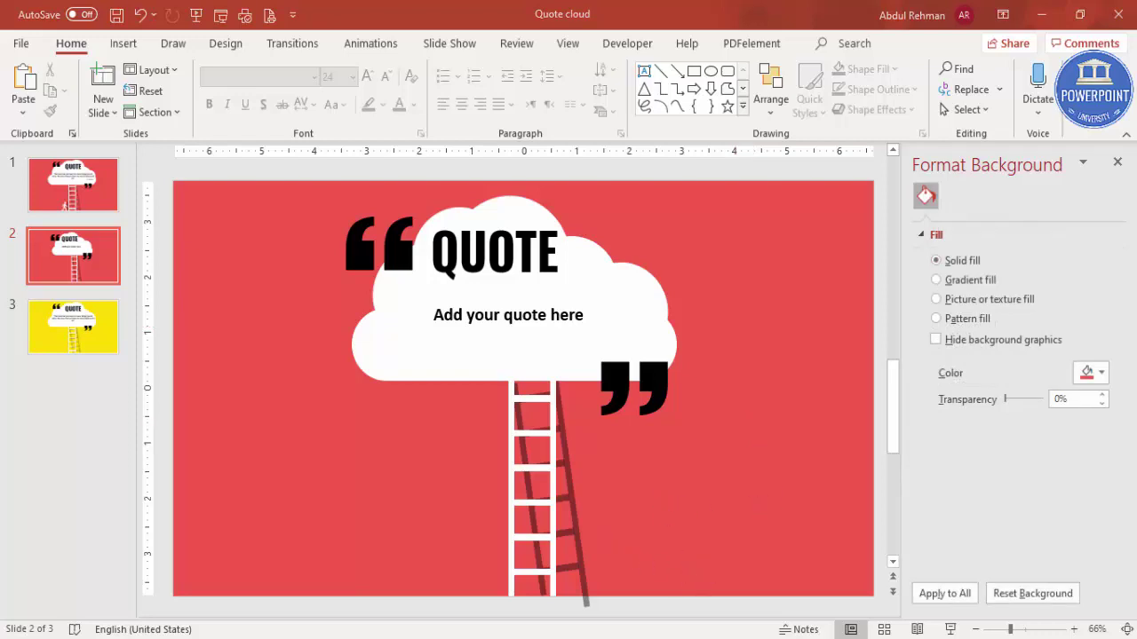
Insert the walking-person icon from the icon library onto the slide
left_click(123, 45)
left_click(298, 89)
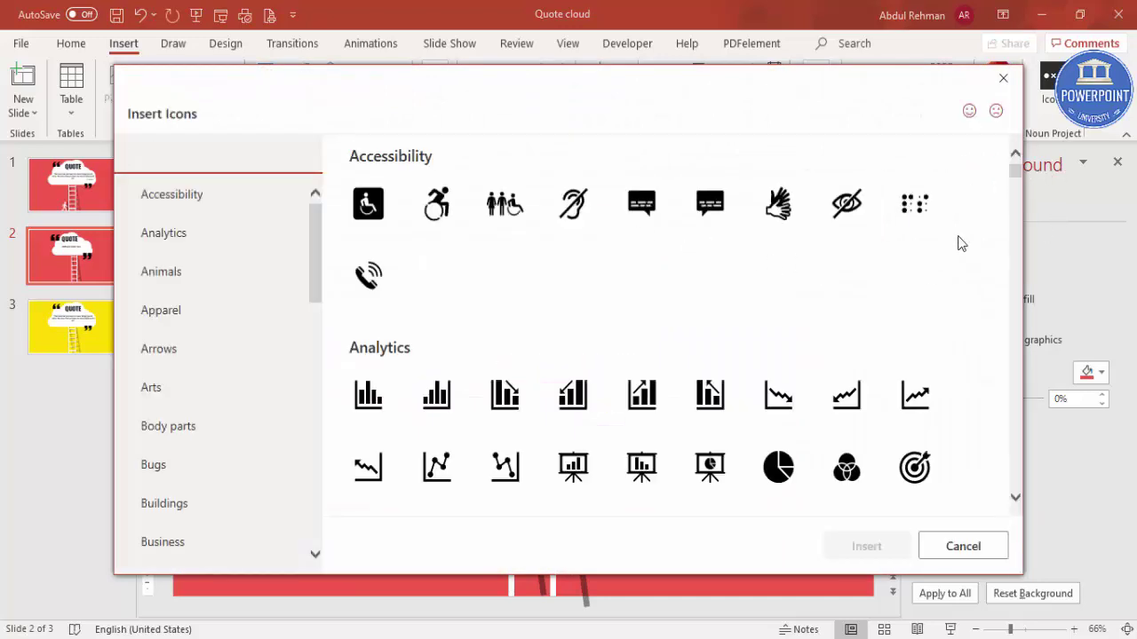
left_click_drag(1017, 176, 1033, 490)
scroll(669, 324, "up", 3)
scroll(670, 324, "up", 10)
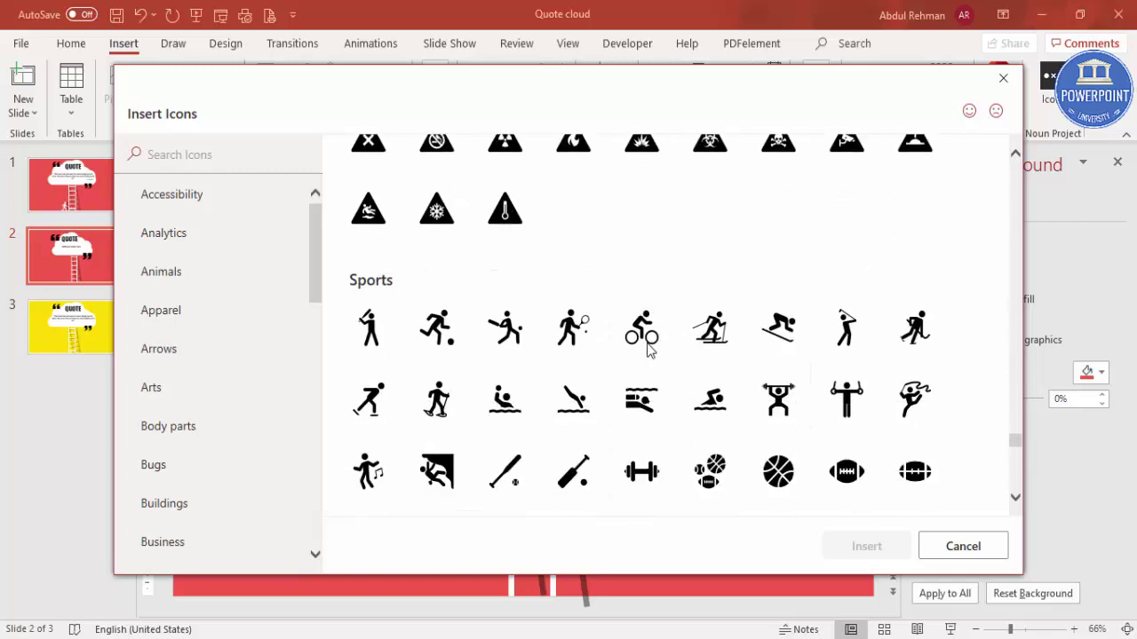
scroll(610, 384, "up", 10)
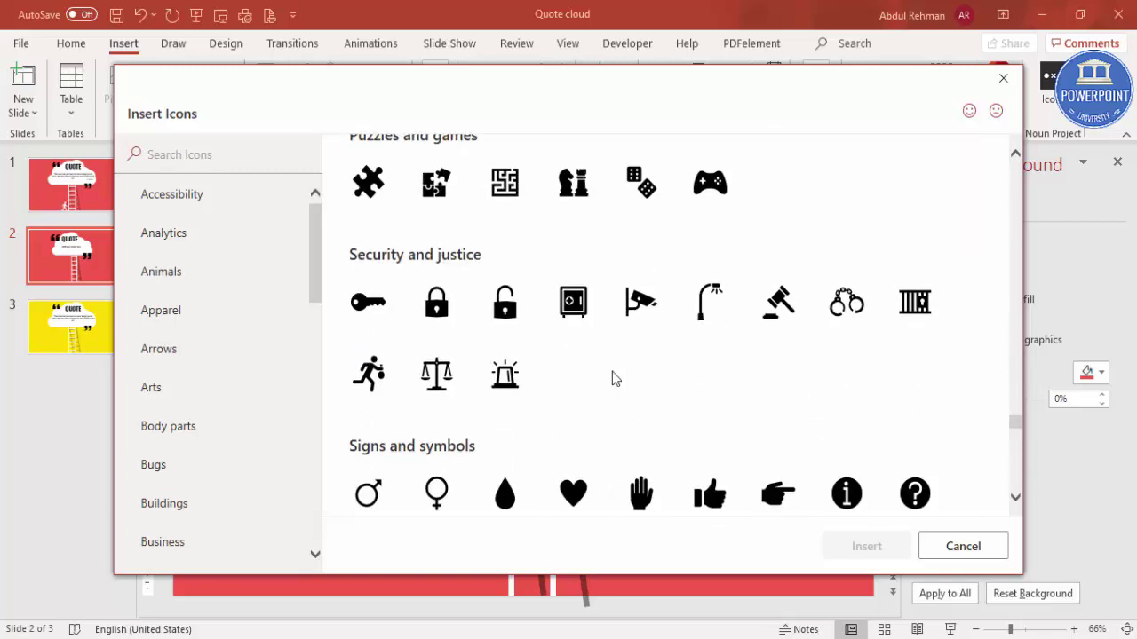
scroll(611, 372, "up", 5)
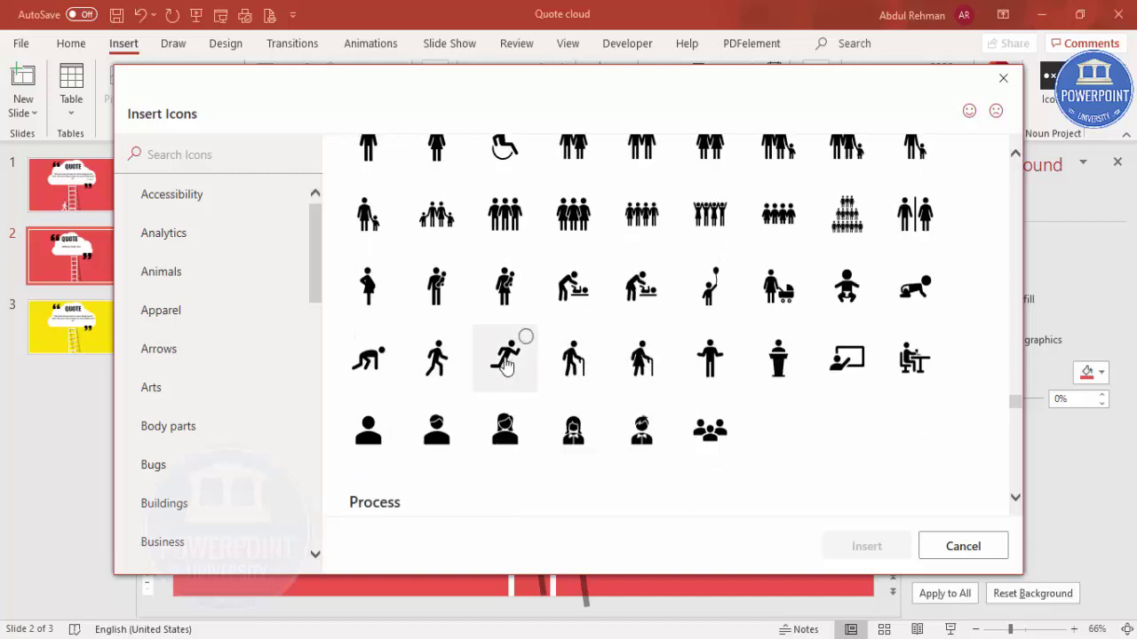
left_click(442, 367)
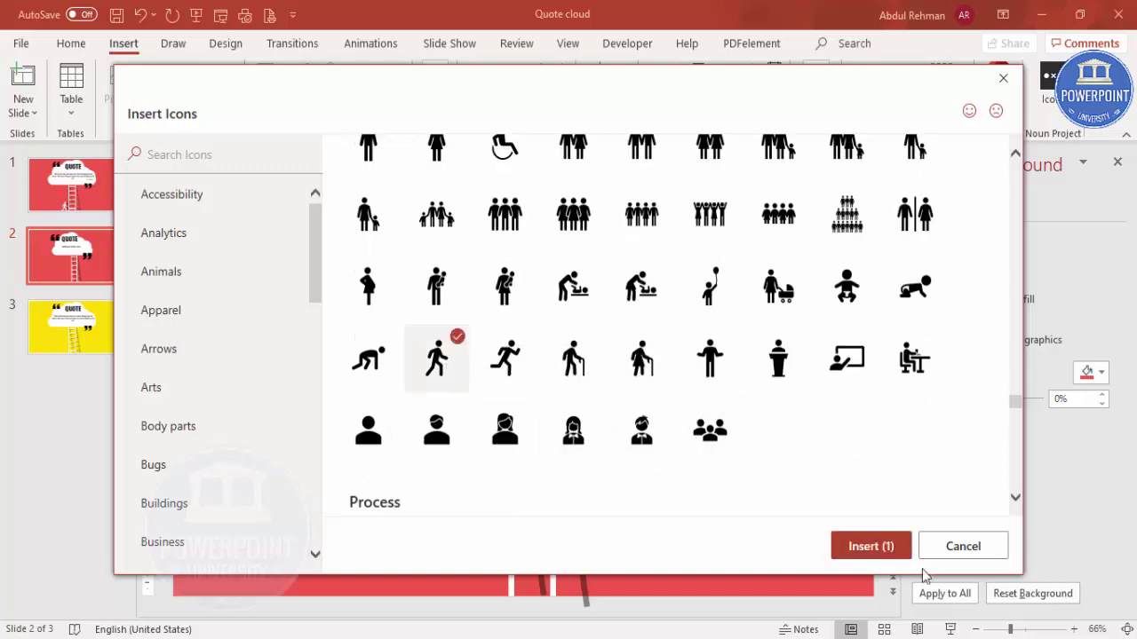
left_click(854, 548)
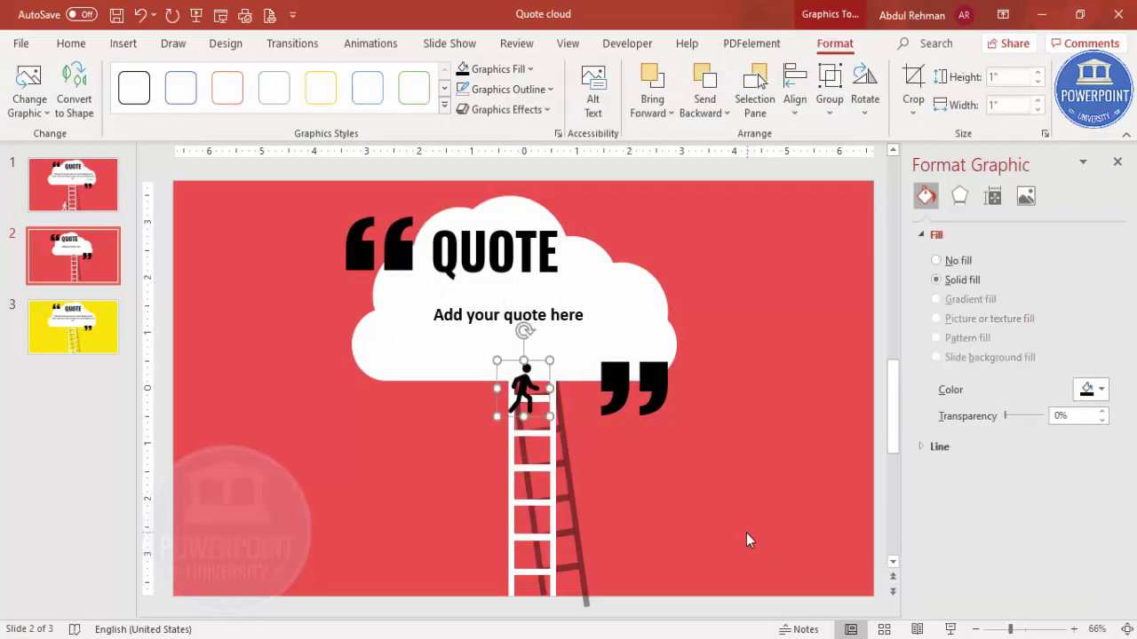
Move the walking figure to the ladder's foot, enlarge it to 1.36 inches, and fill it white
left_click_drag(516, 384, 431, 523)
left_click_drag(472, 556, 475, 559)
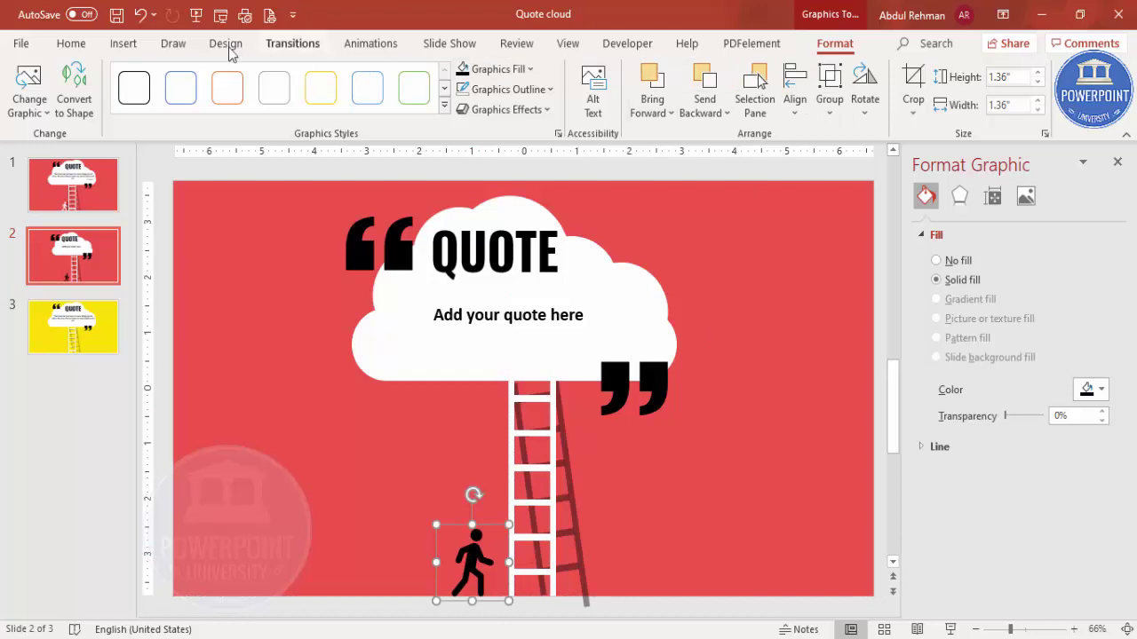
left_click(71, 43)
left_click(879, 70)
left_click(842, 114)
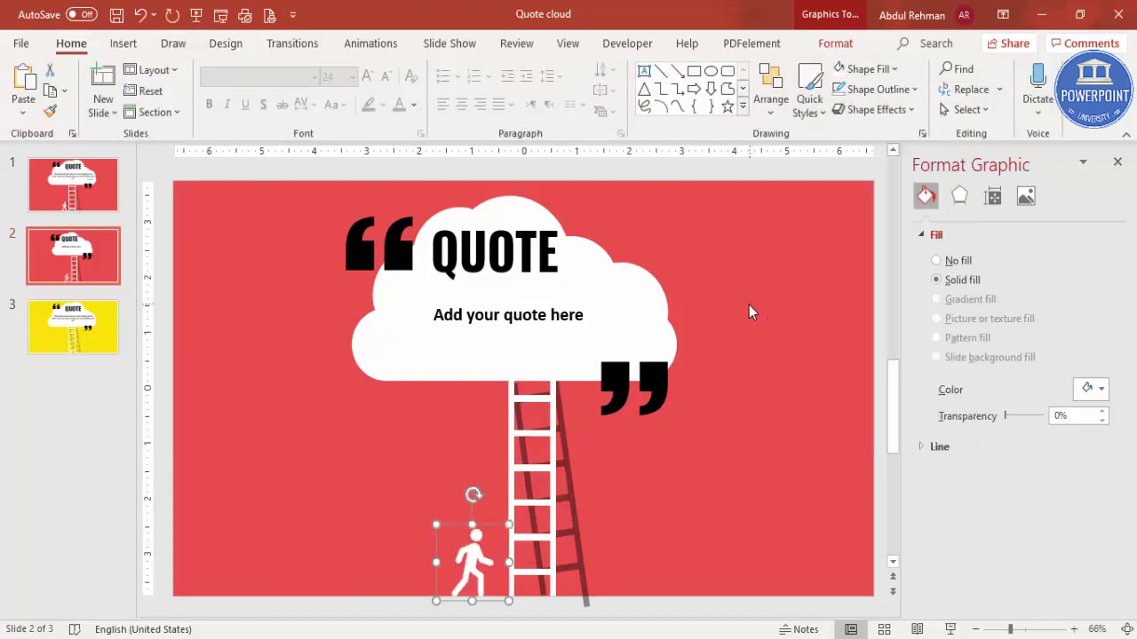
Make a black, 54% transparent copy of the figure as its shadow, sent to the back
left_click_drag(473, 555, 649, 490)
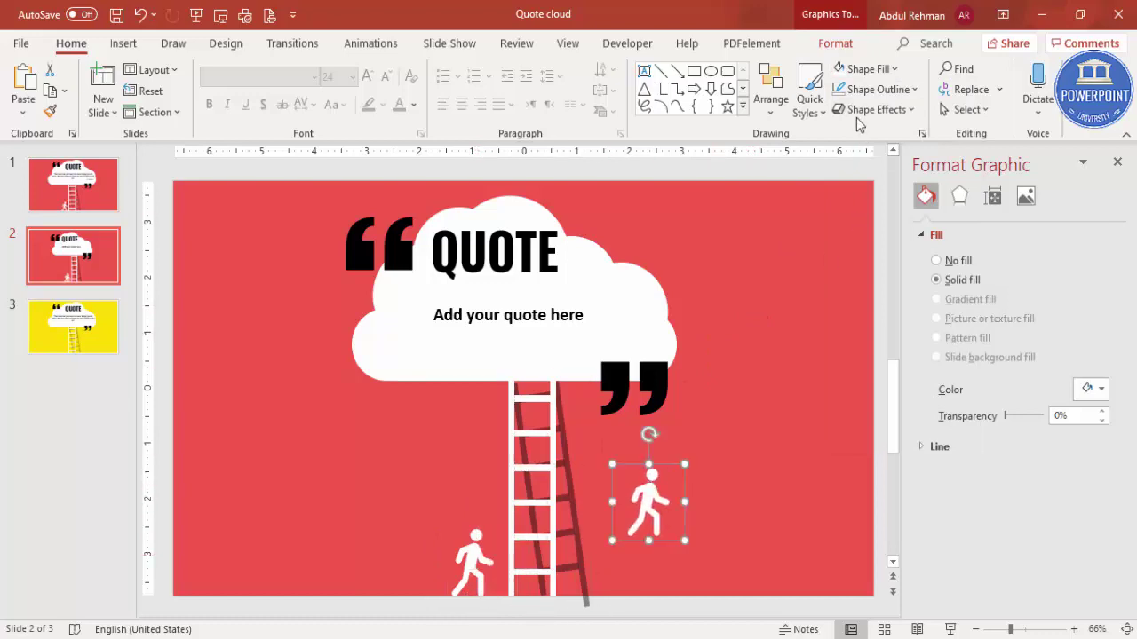
left_click(858, 69)
left_click(854, 114)
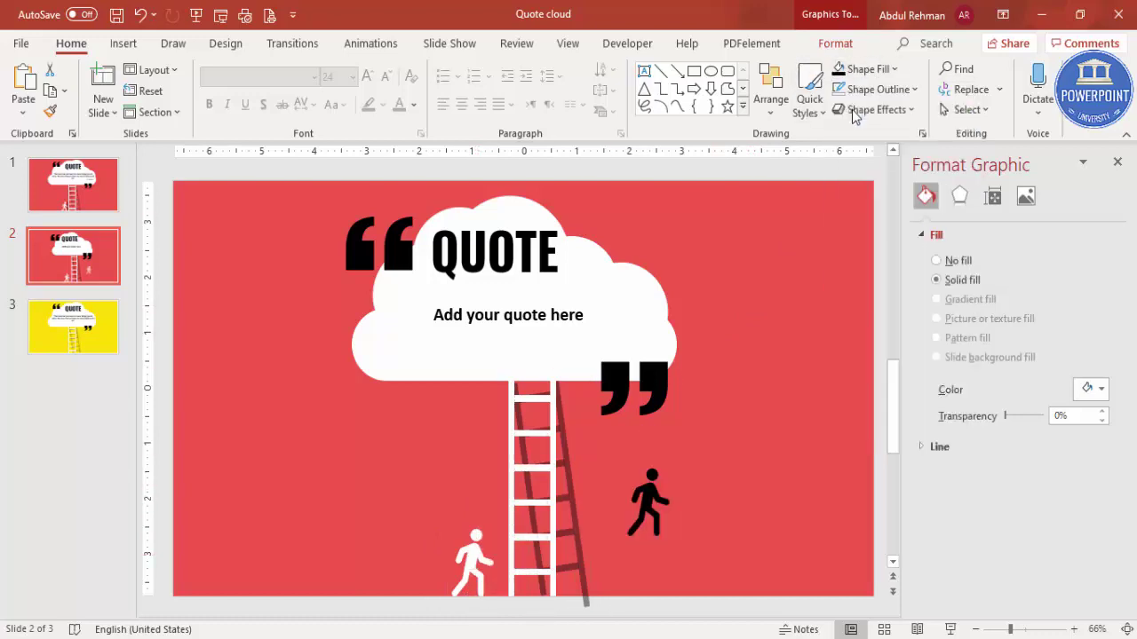
left_click_drag(1005, 419, 1025, 417)
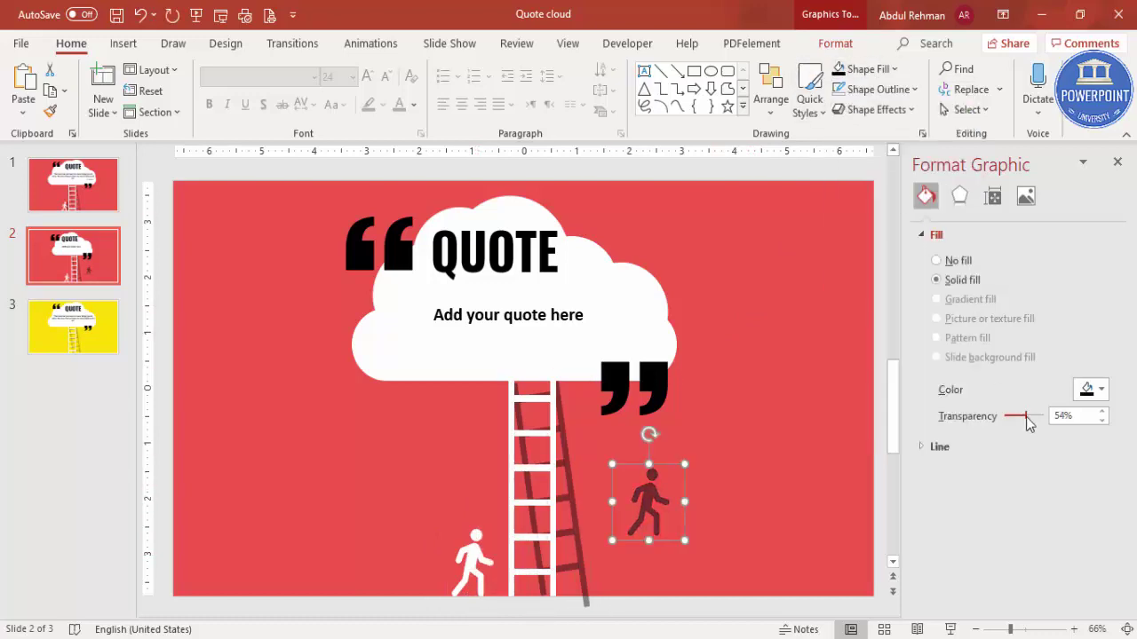
left_click_drag(659, 503, 510, 561)
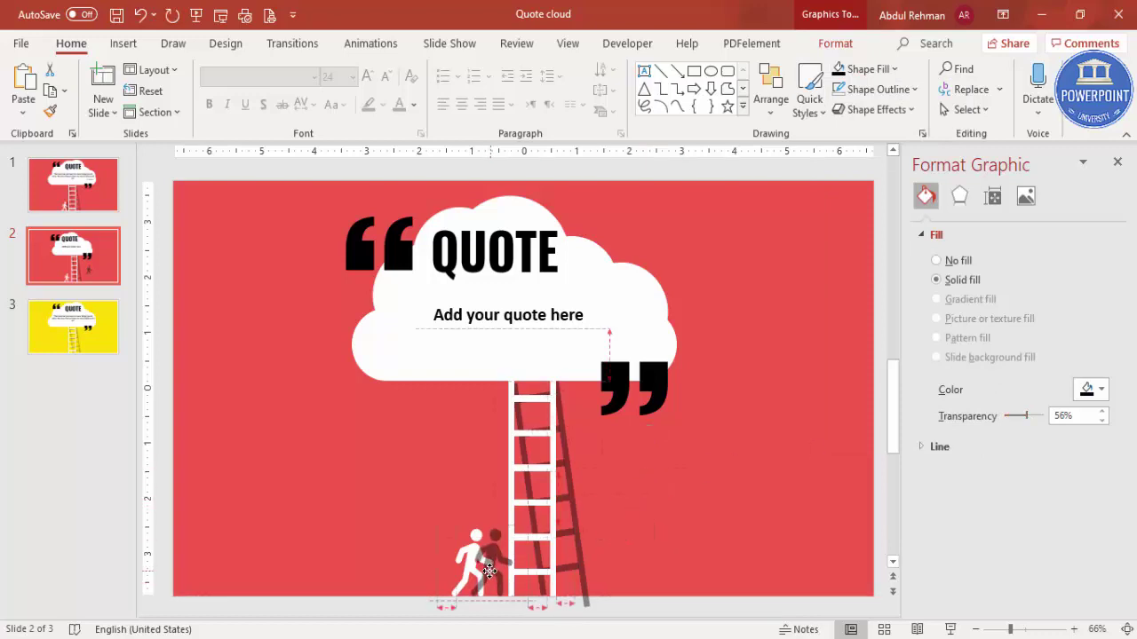
left_click(835, 44)
left_click(728, 118)
left_click(726, 160)
left_click(776, 448)
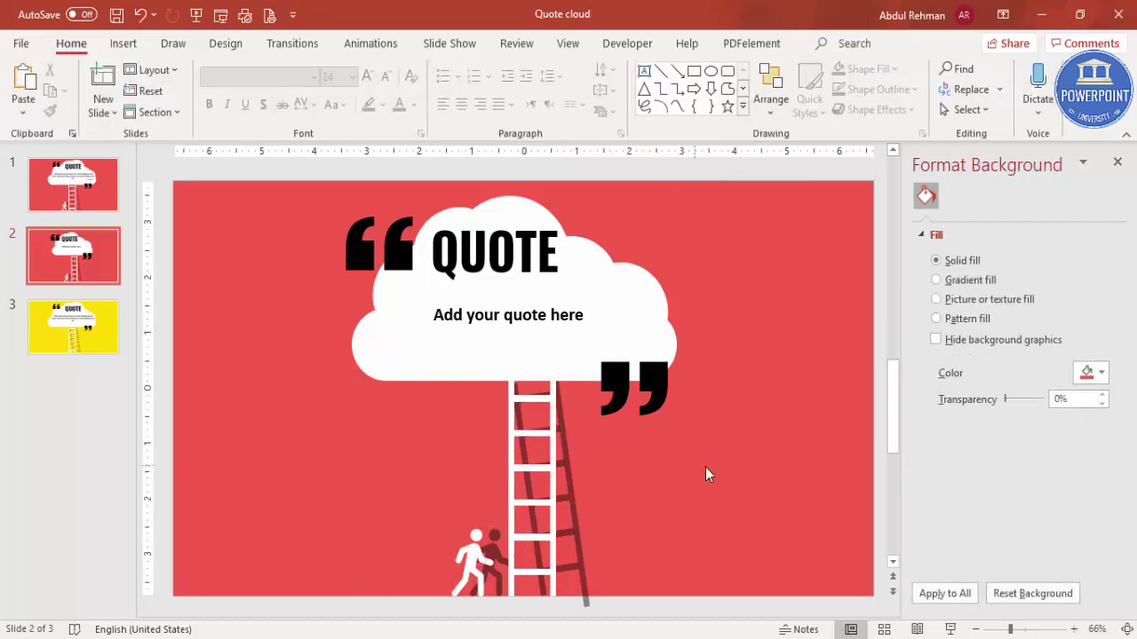